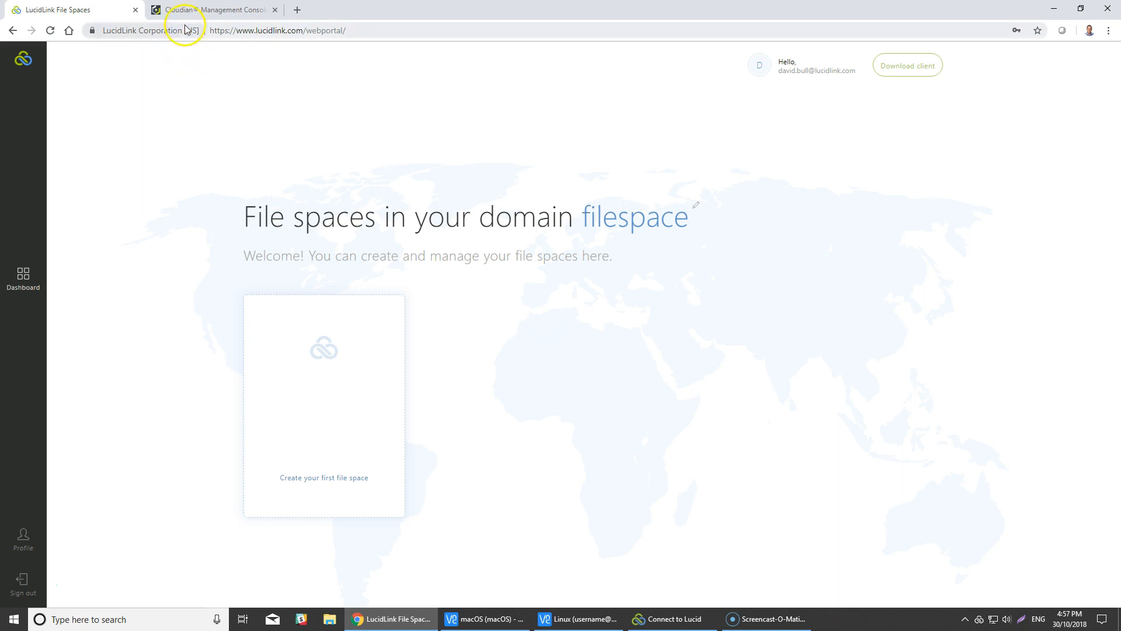
View the Cloudian account's Security Credentials page, then return to the LucidLink File Spaces tab.
click(201, 10)
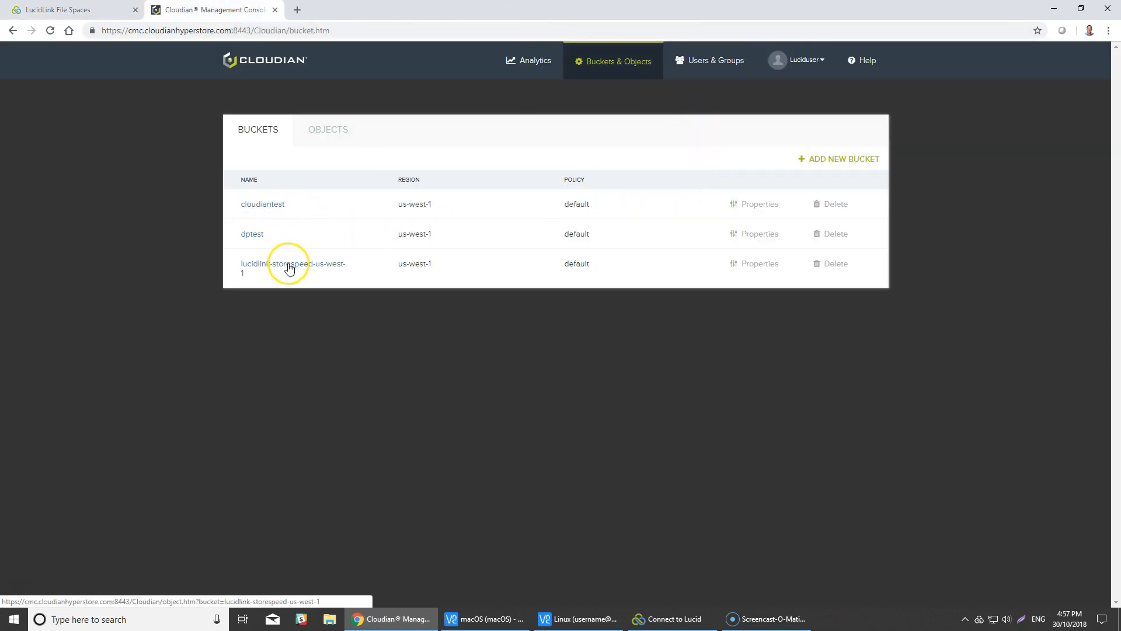
click(795, 60)
click(806, 122)
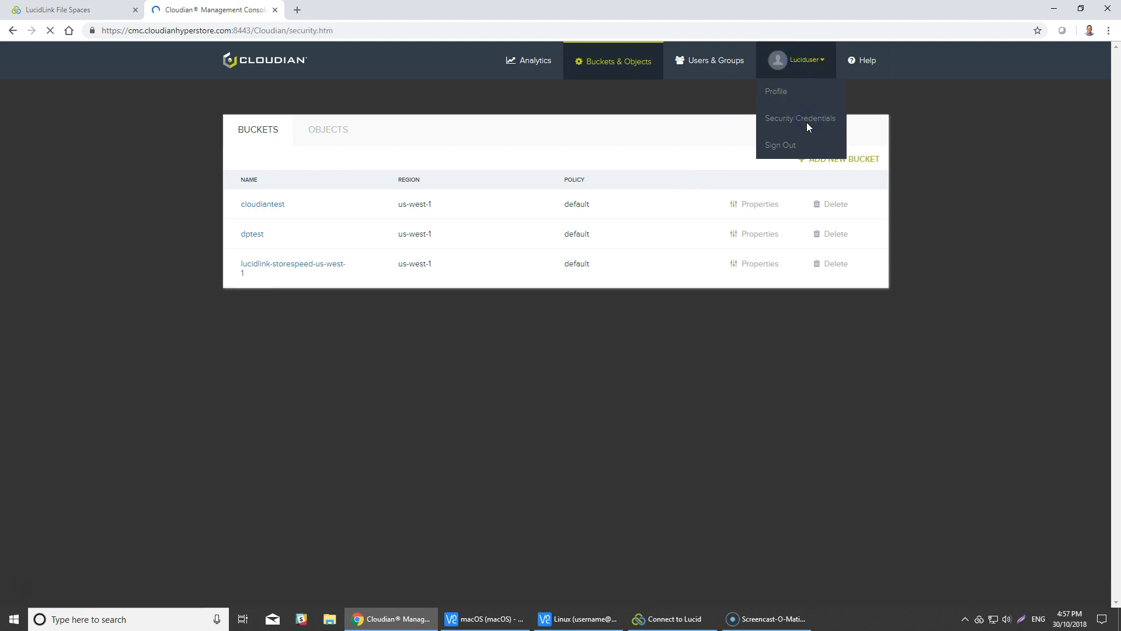
click(59, 10)
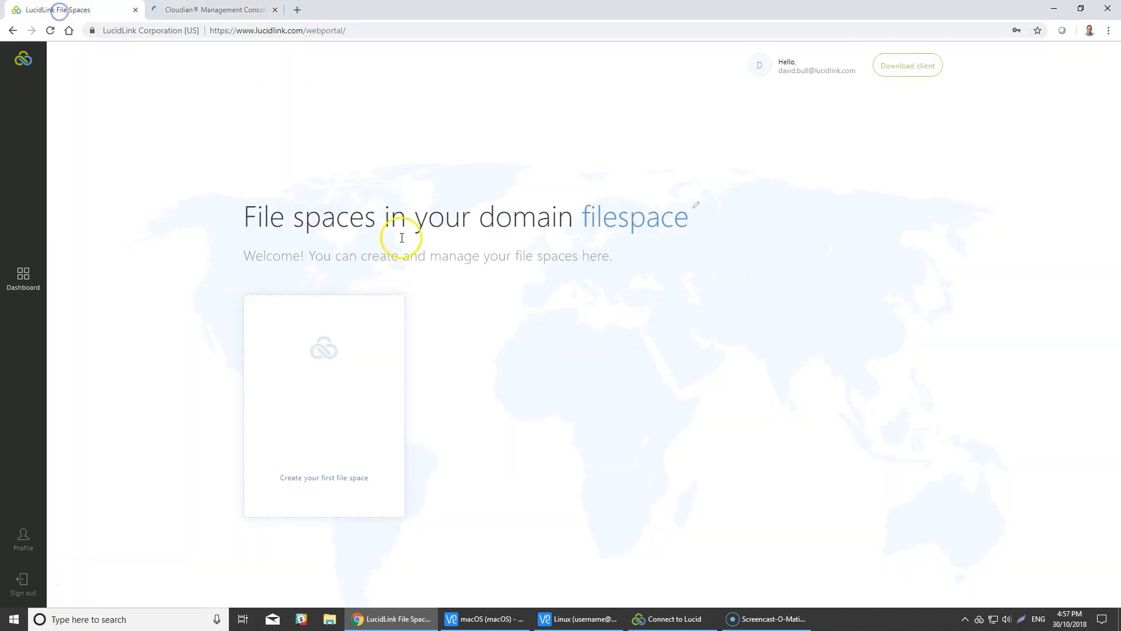
Start a file space named cloudian on your own storage, choosing Cloudian Cloud Storage.
click(328, 479)
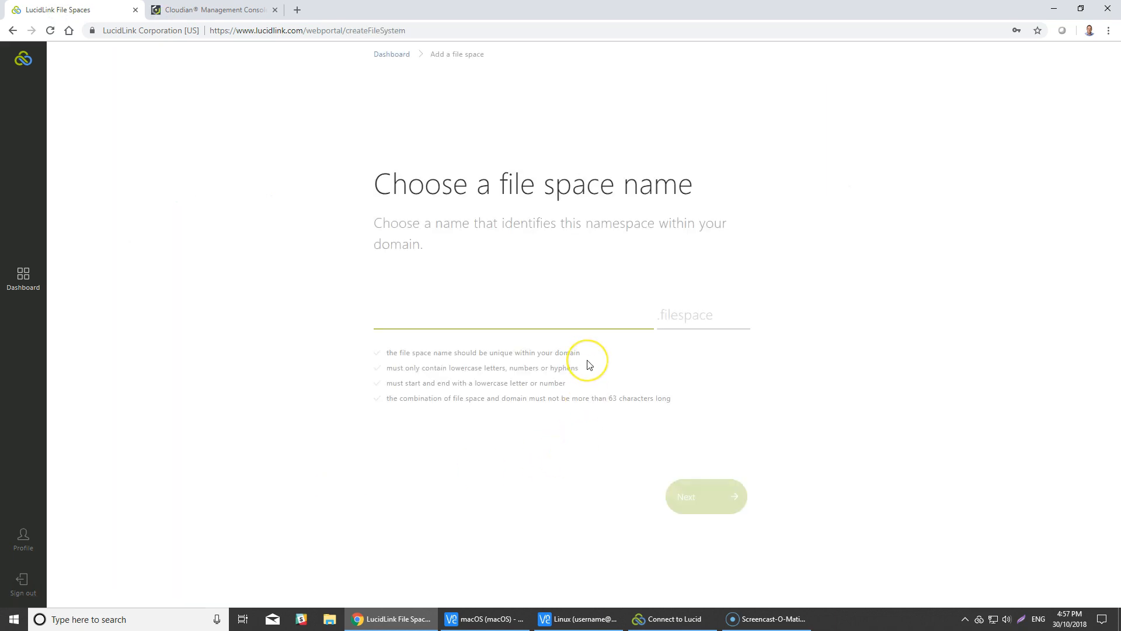
text(cloudian)
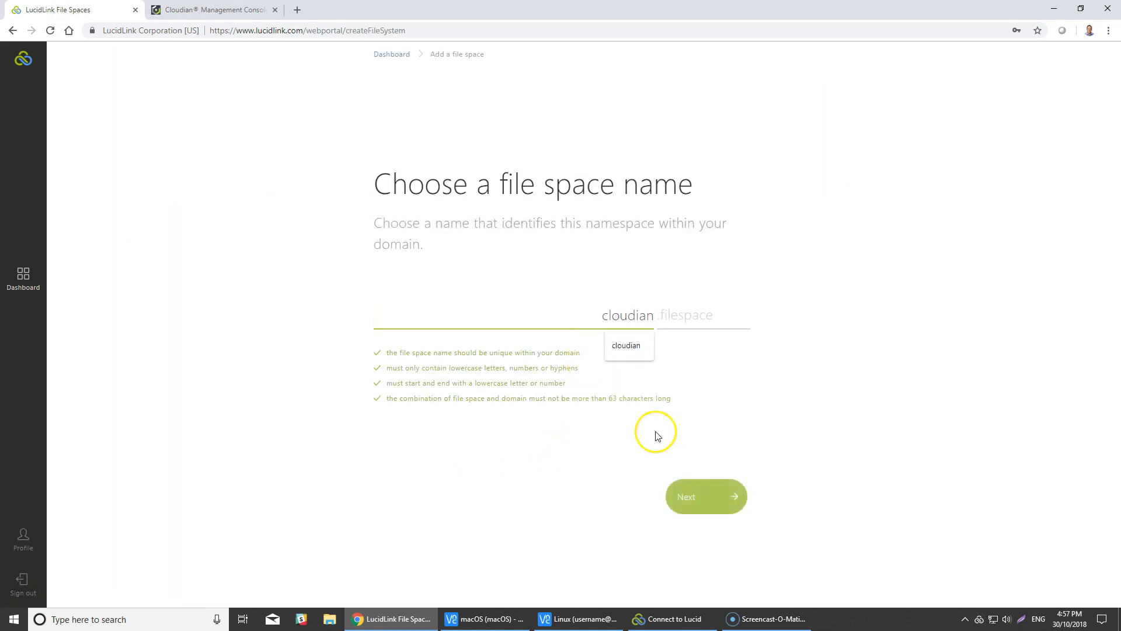
click(694, 506)
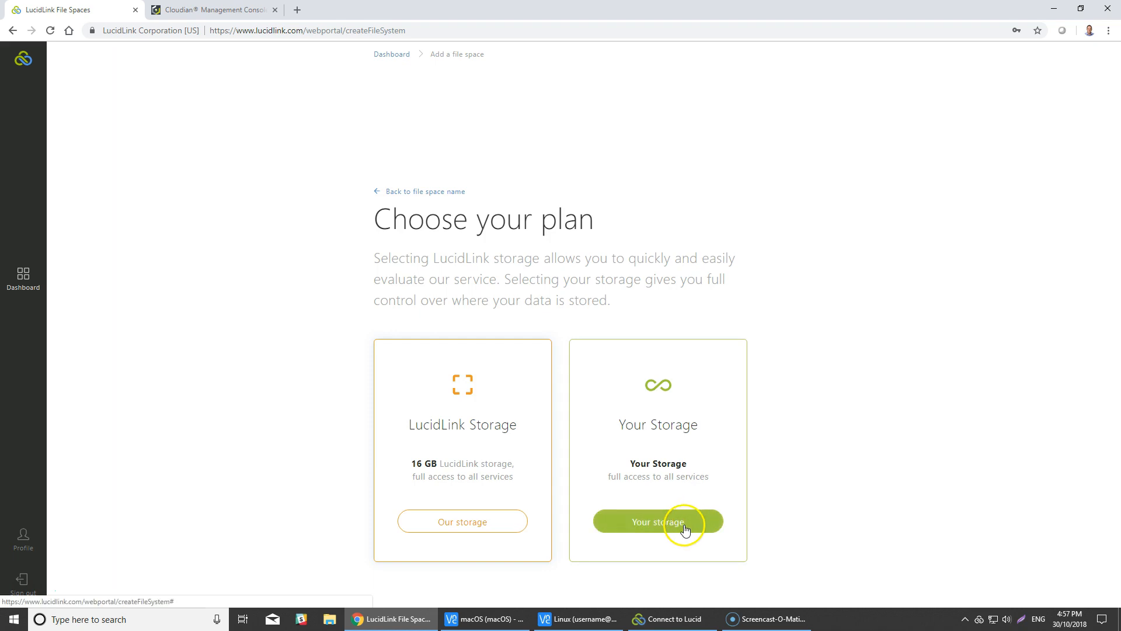
click(691, 525)
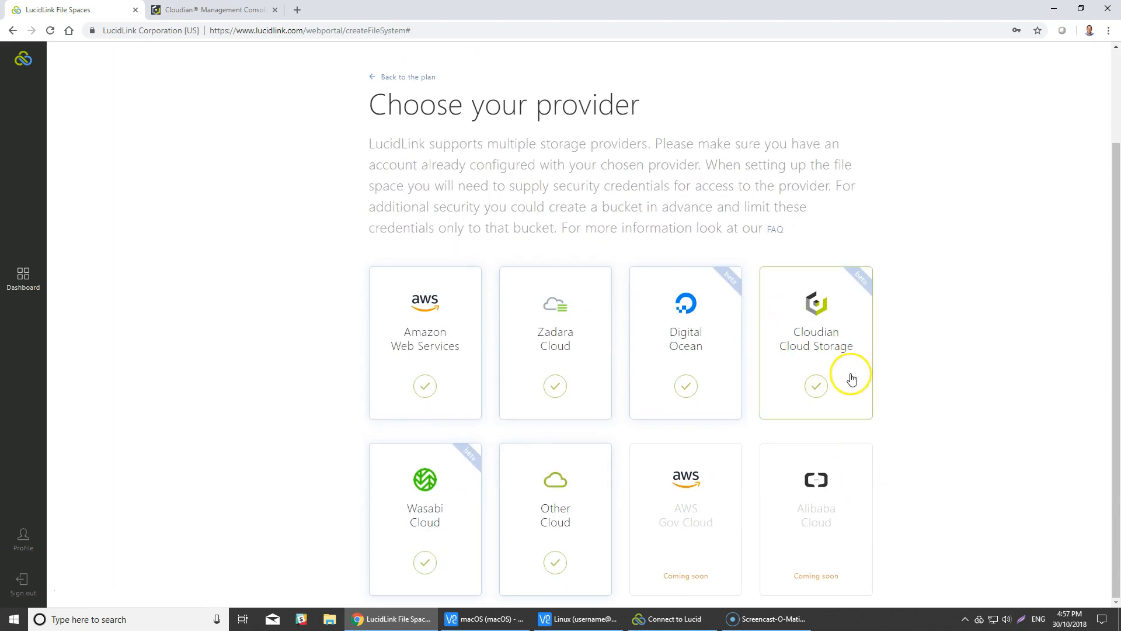
click(824, 389)
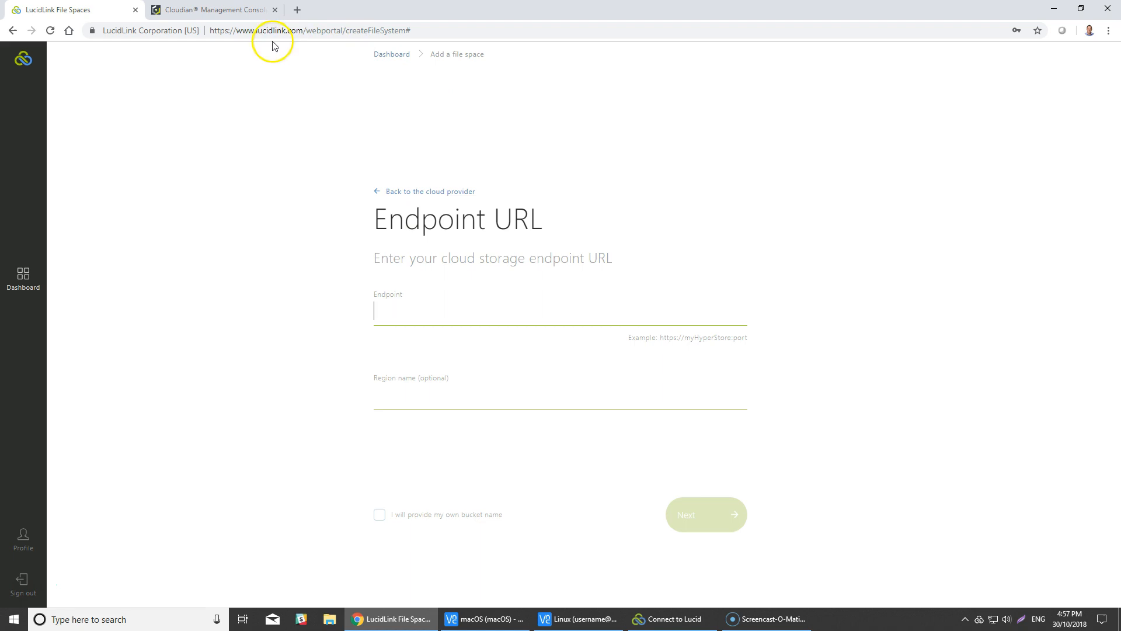
click(214, 10)
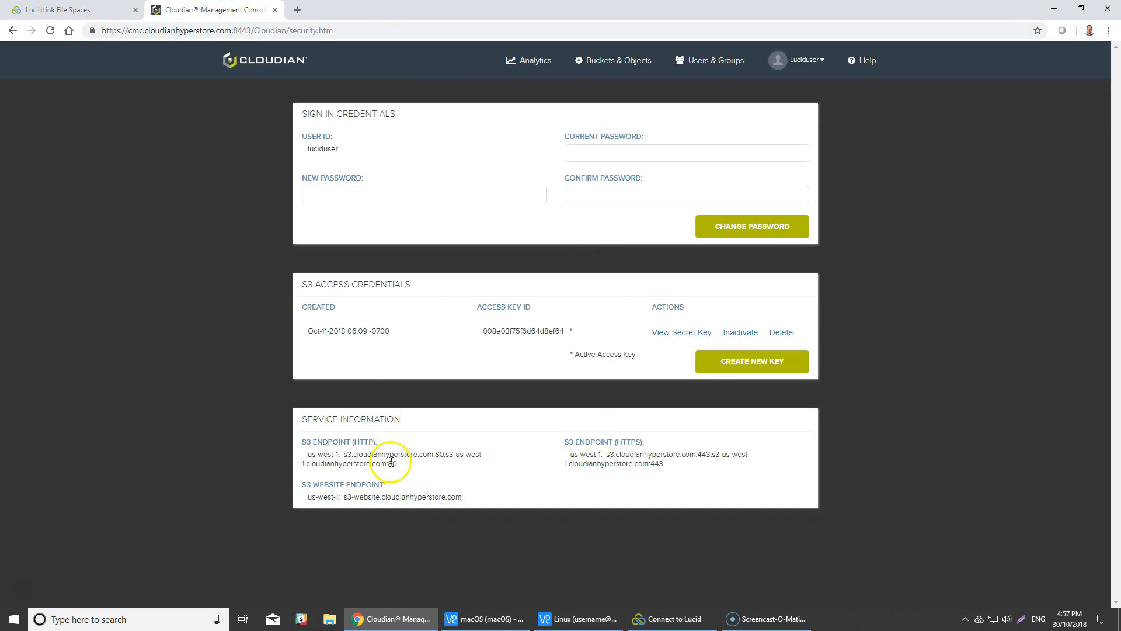
drag(445, 455, 351, 457)
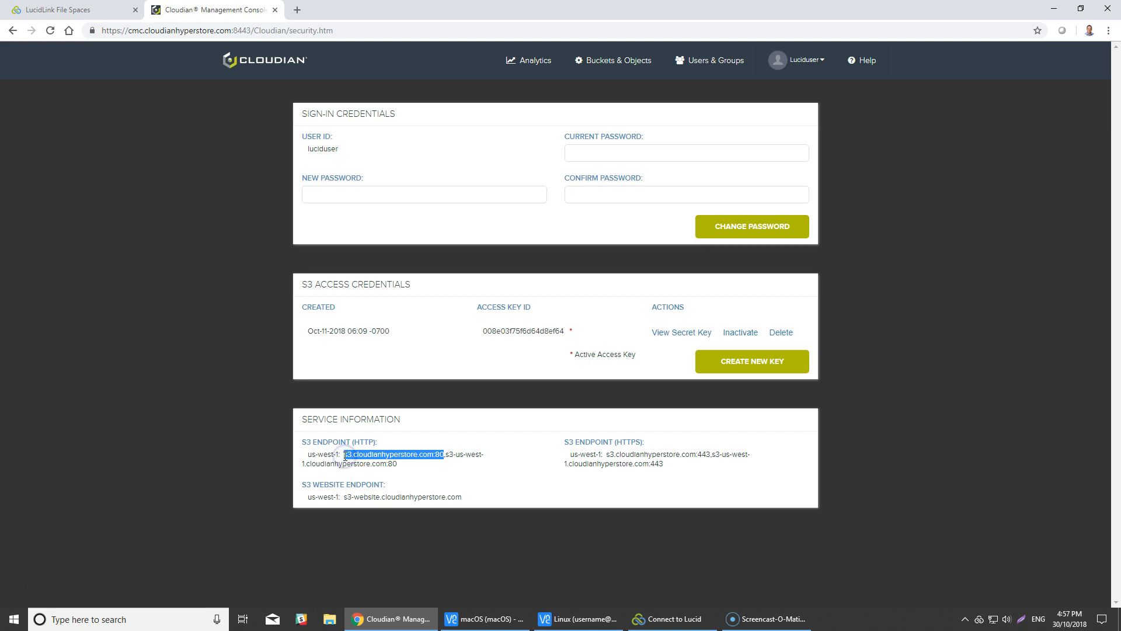
click(100, 11)
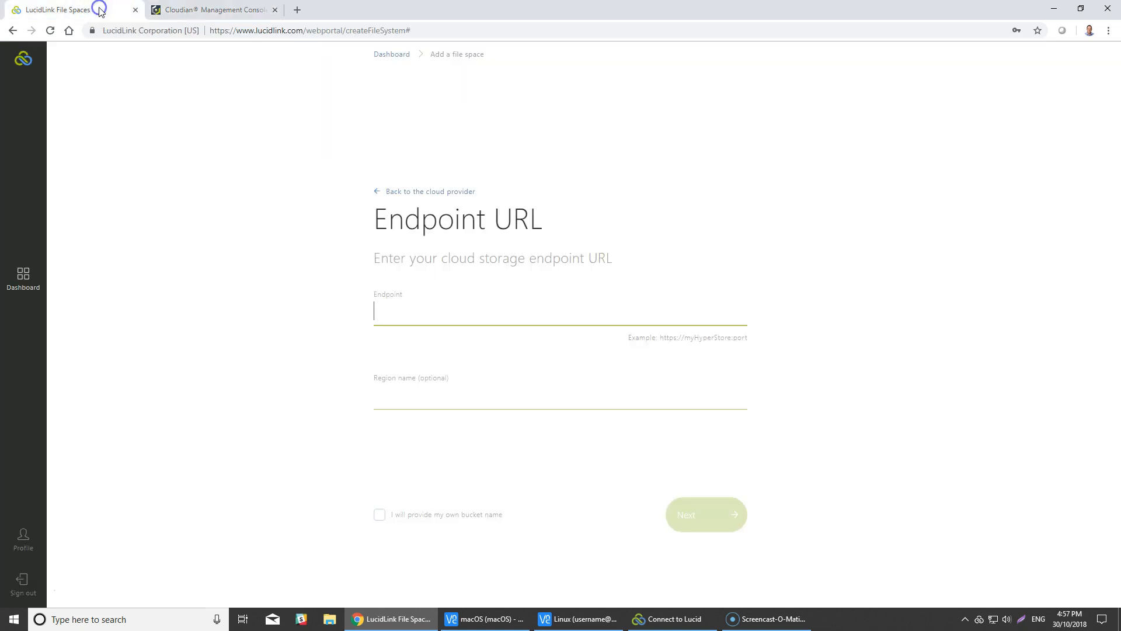
text(http)
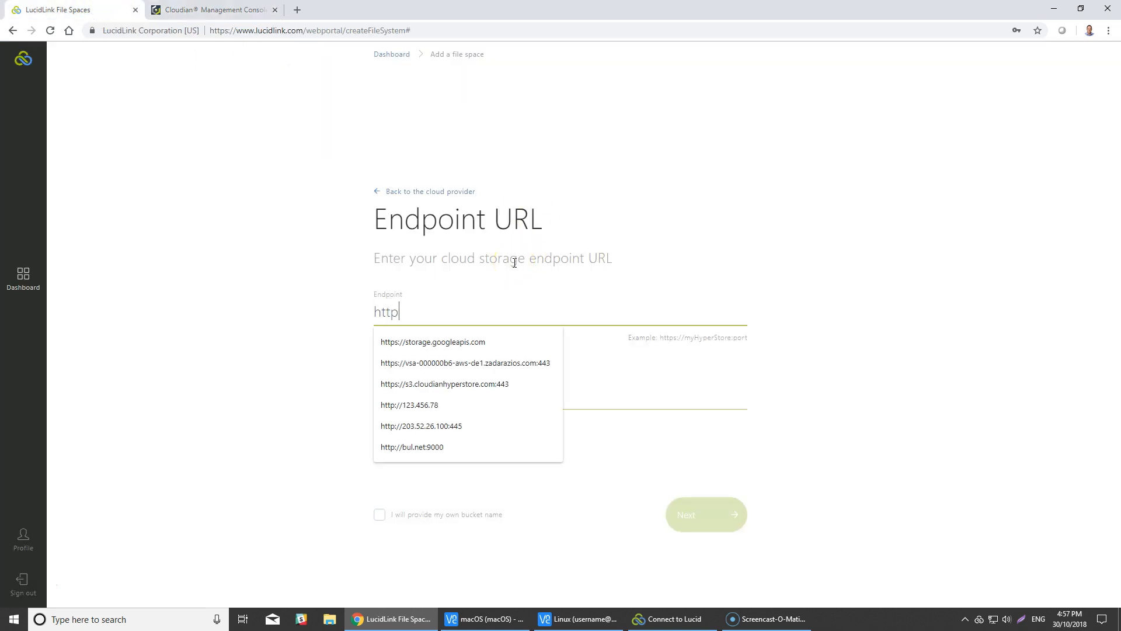
text(://)
text(s3.cloudianhyperstore.com:80)
Fill in region us-west-1 from the Cloudian console and create the cloudian file space.
click(483, 393)
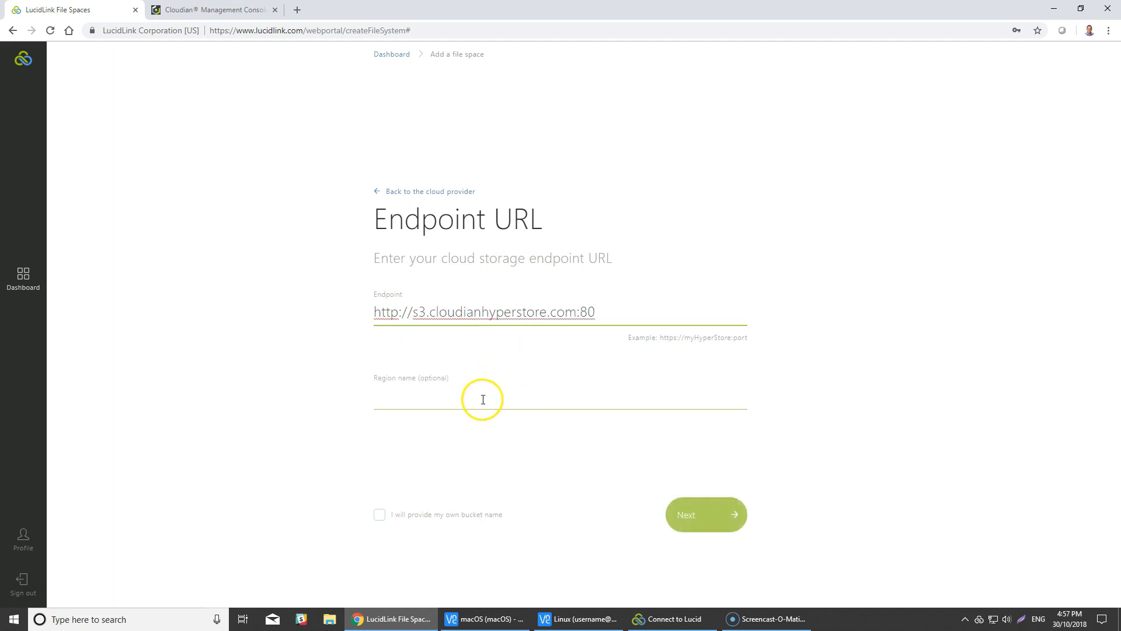
click(213, 18)
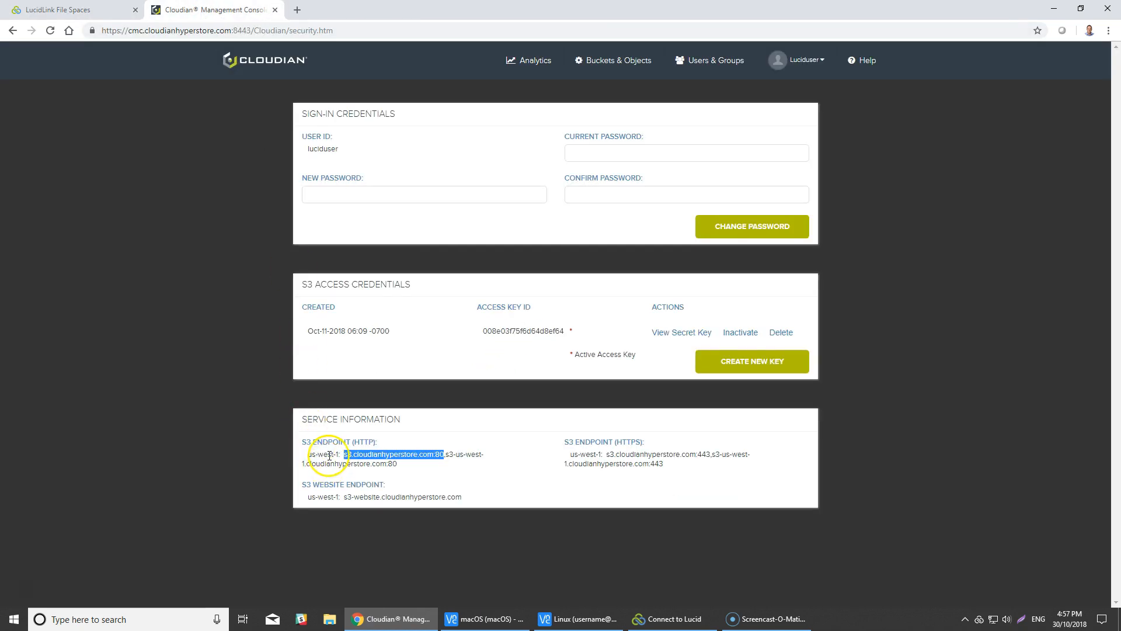
click(329, 454)
drag(329, 453, 302, 457)
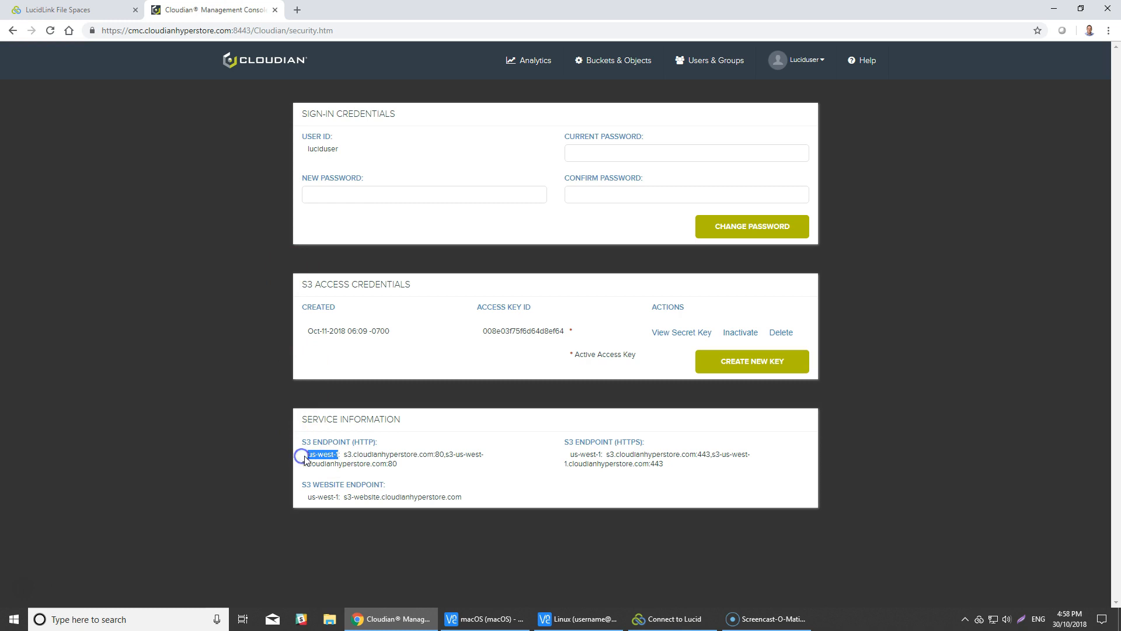
key(ctrl+c)
click(82, 10)
key(ctrl+v)
click(687, 510)
click(578, 580)
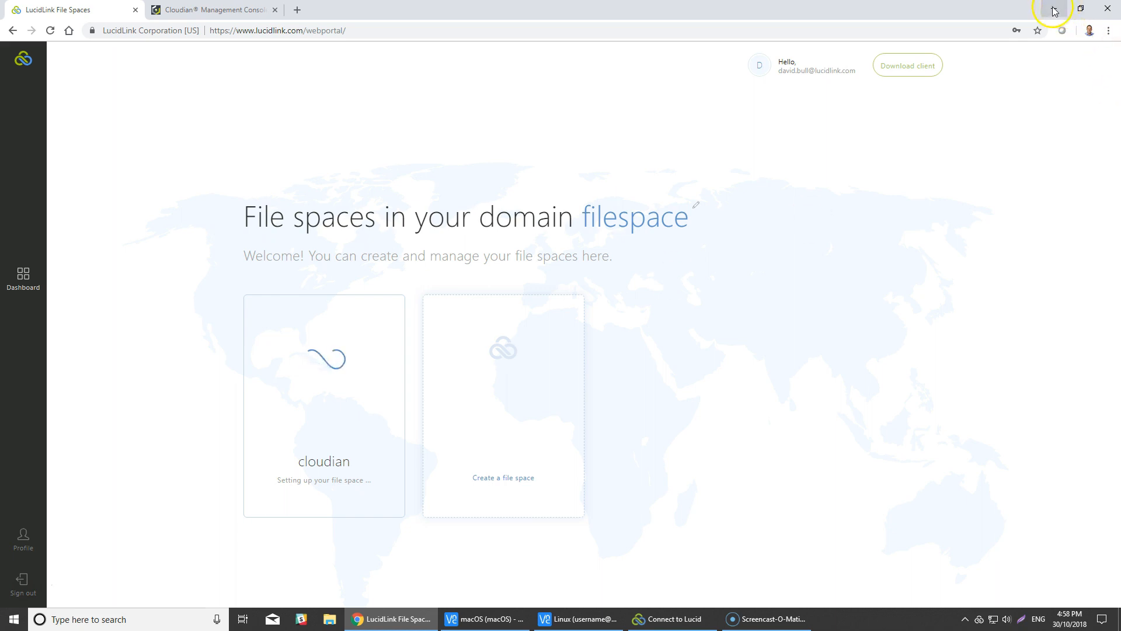
Check the Cloudian bucket list, then minimize Chrome and the Linux and macOS VNC windows.
click(213, 9)
click(628, 62)
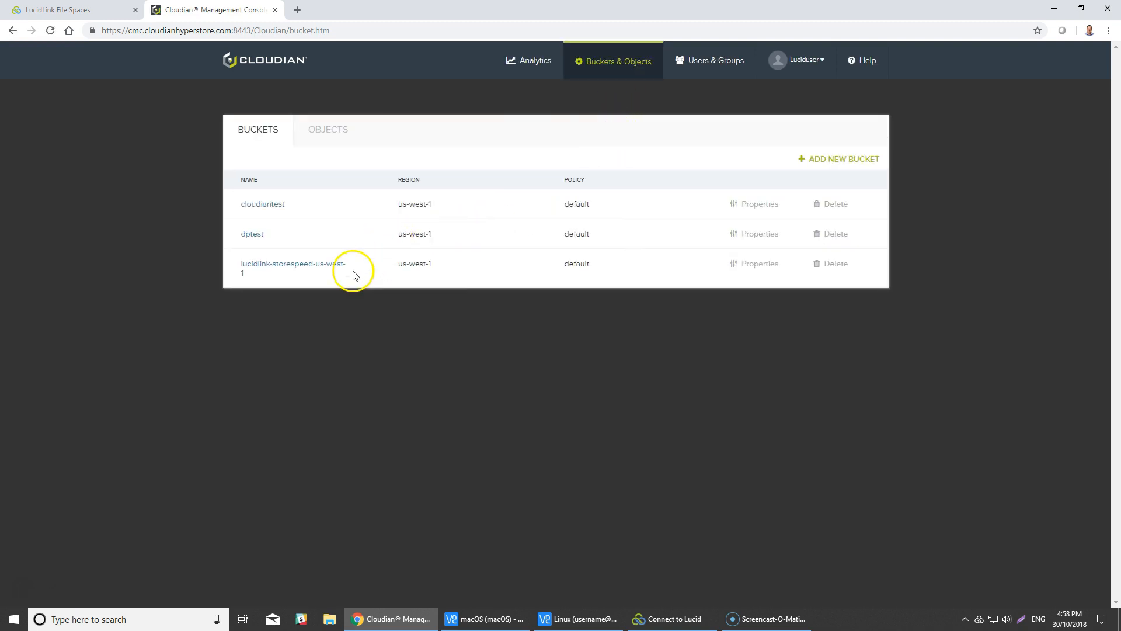
click(1053, 9)
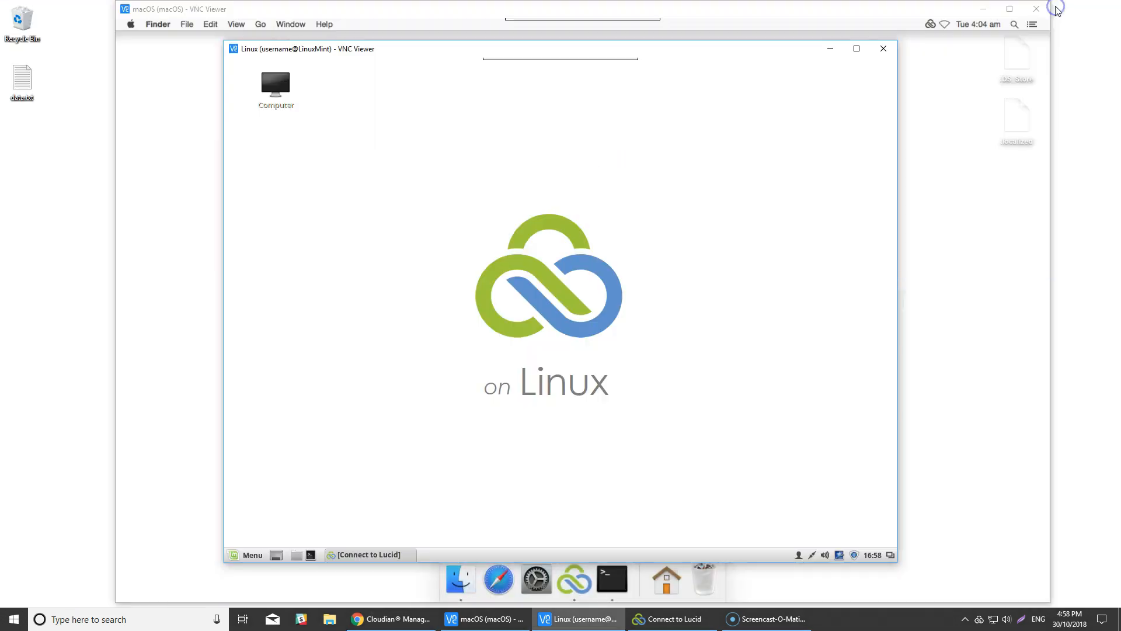
click(831, 49)
click(983, 10)
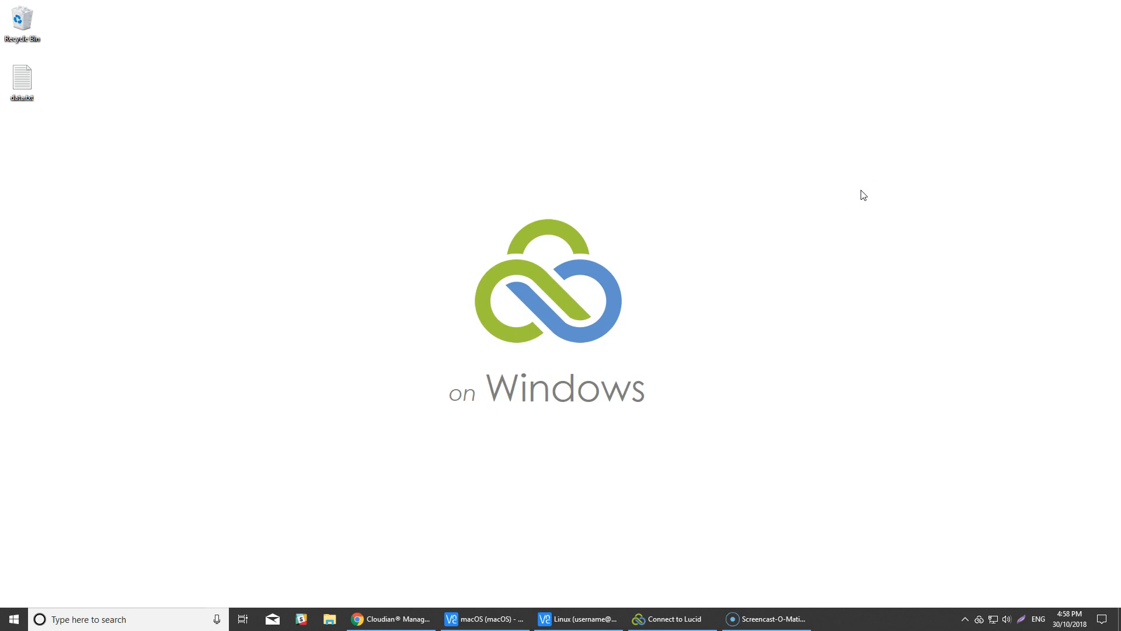
right_click(22, 87)
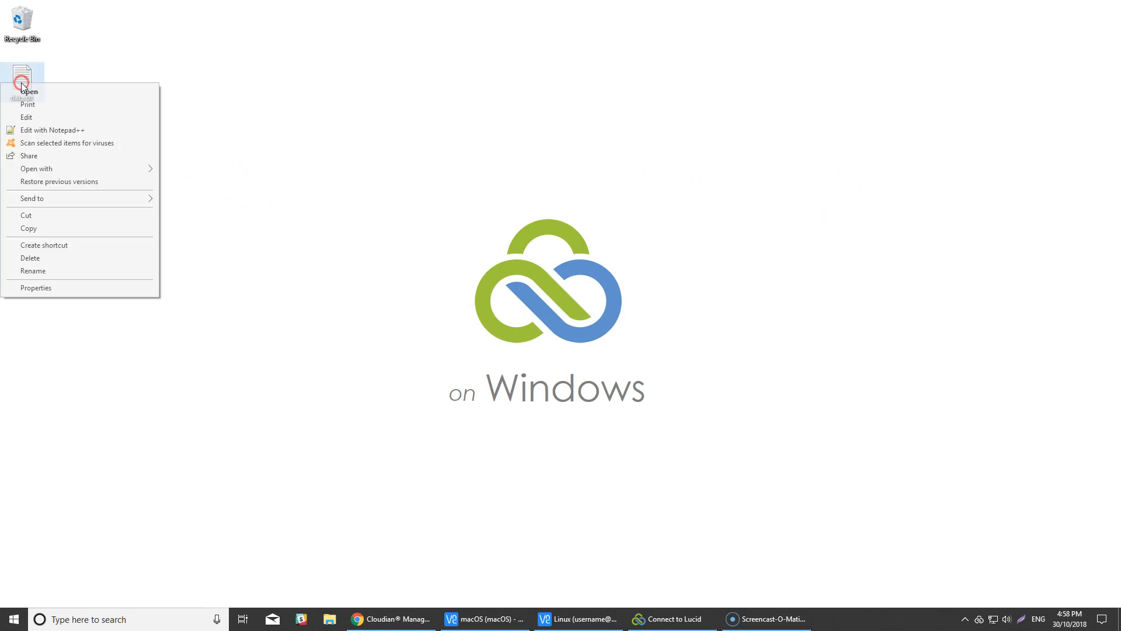
click(80, 287)
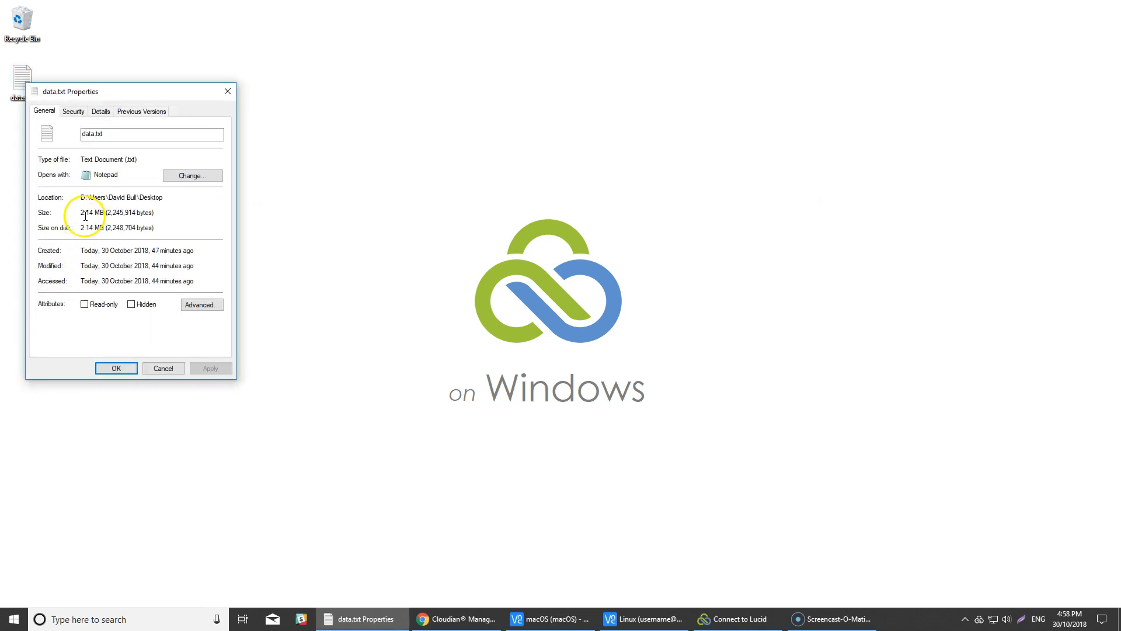
click(163, 368)
double_click(25, 85)
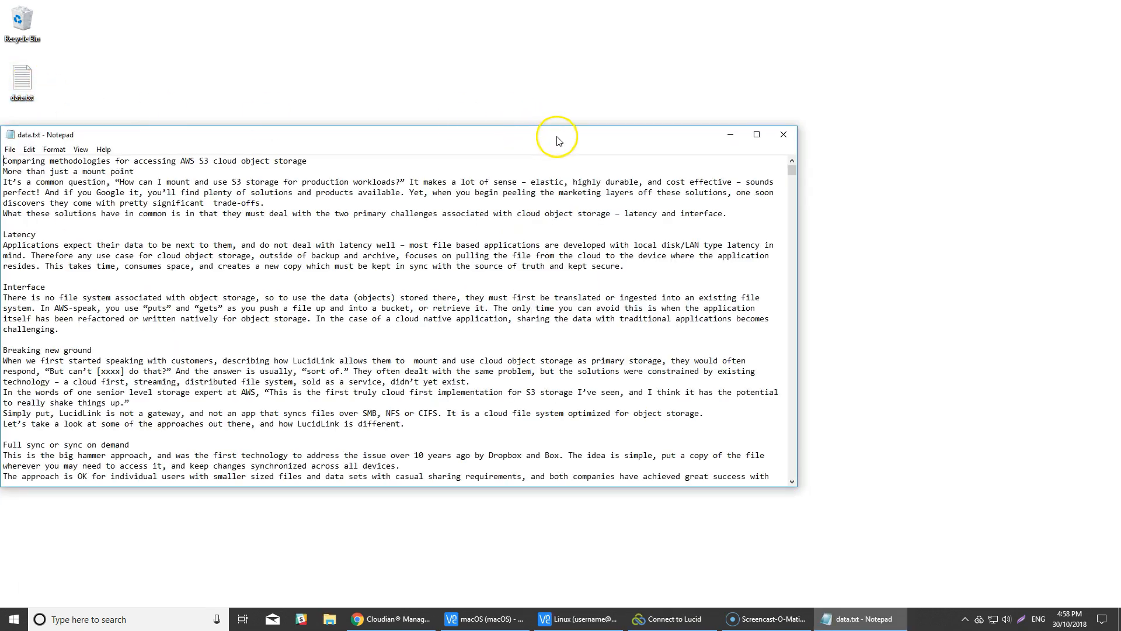
drag(557, 141, 696, 124)
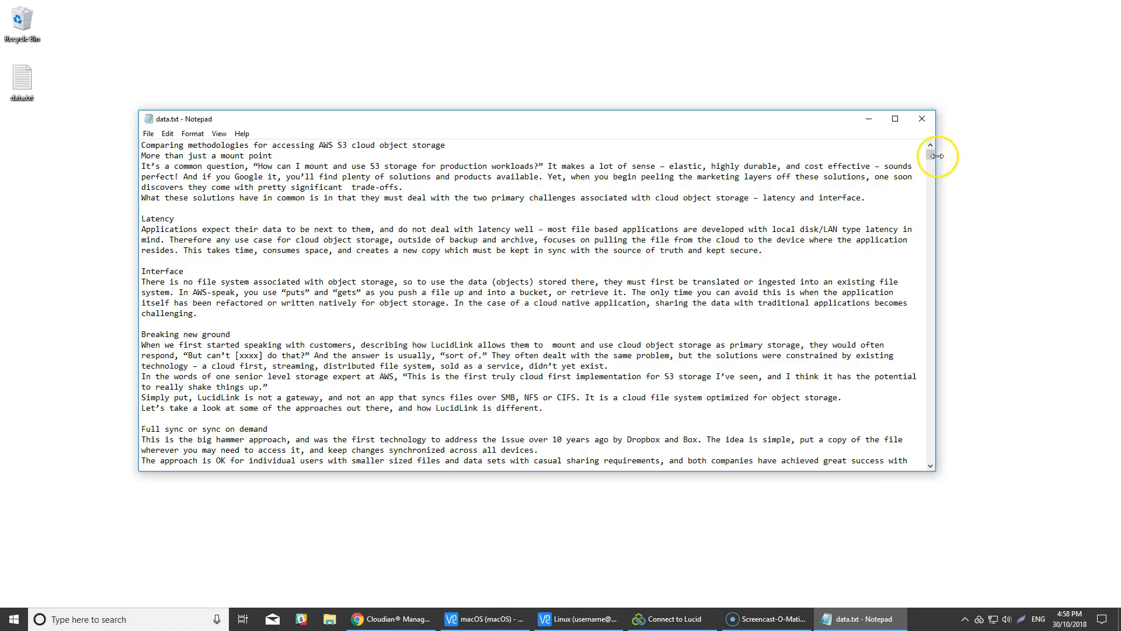
drag(931, 156, 953, 457)
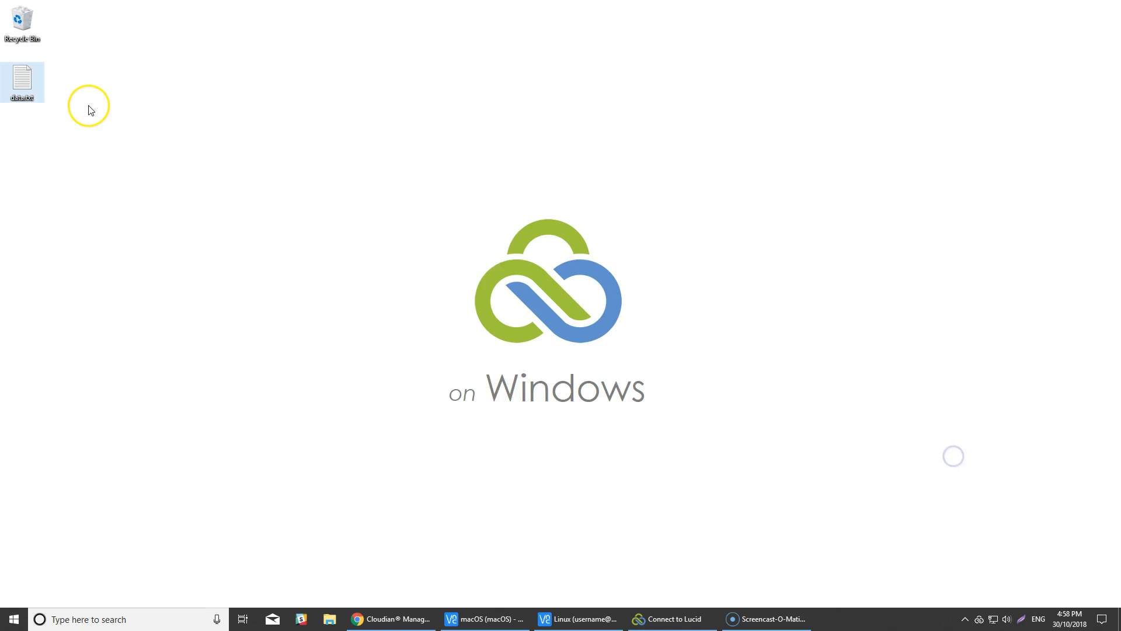
Select the S3 access key ID on Cloudian's credentials page, then open the cloudian file space card.
click(390, 618)
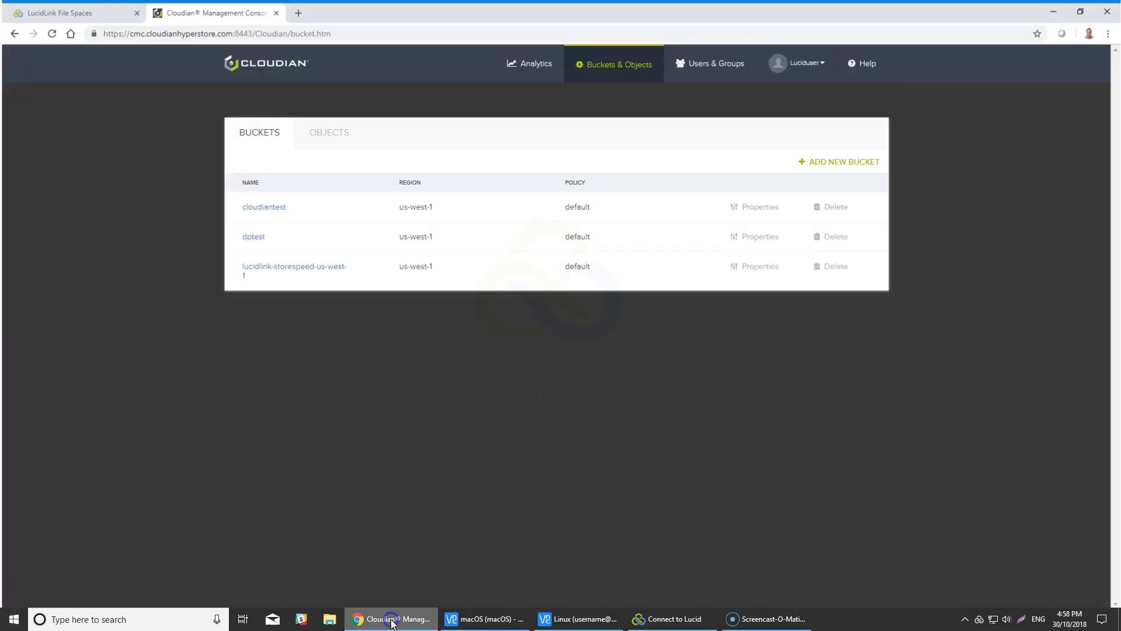
click(50, 9)
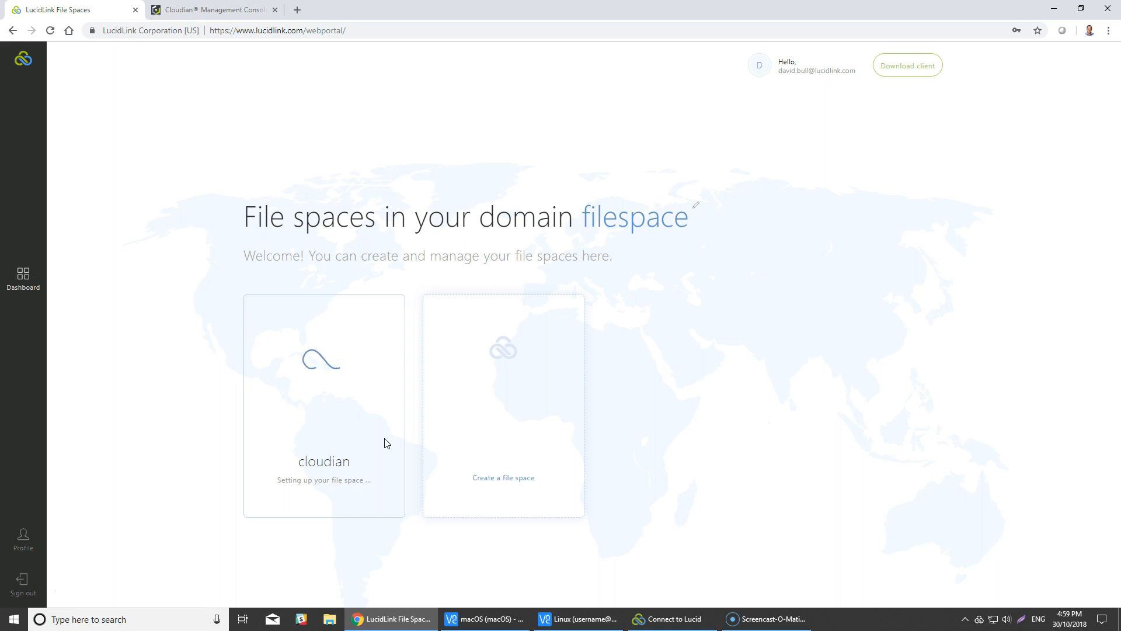
click(234, 10)
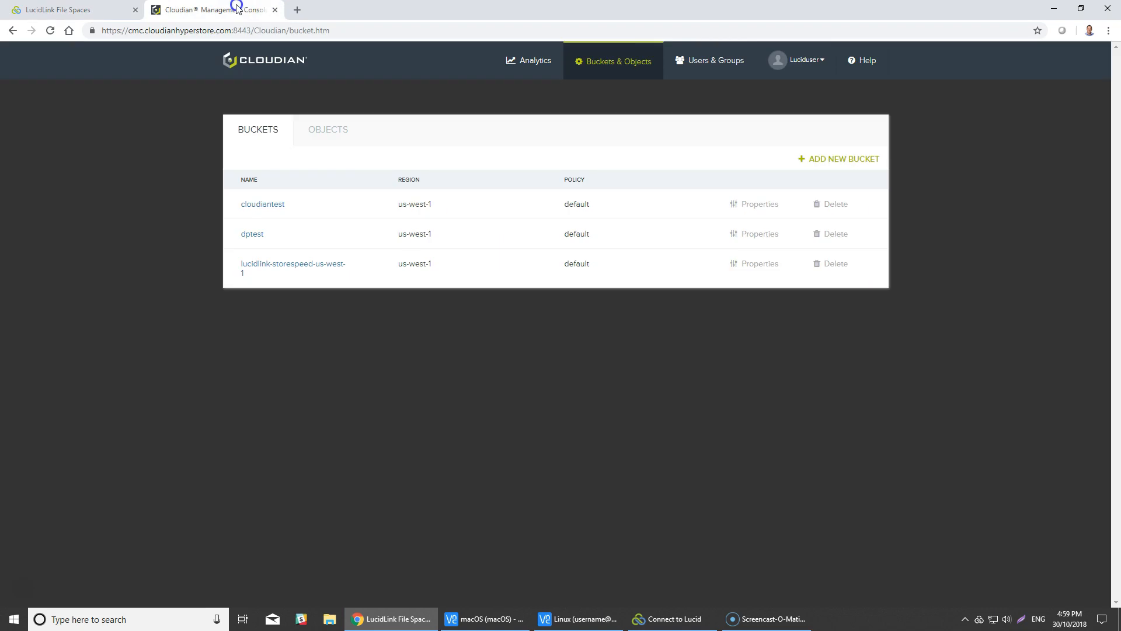
click(798, 69)
click(808, 119)
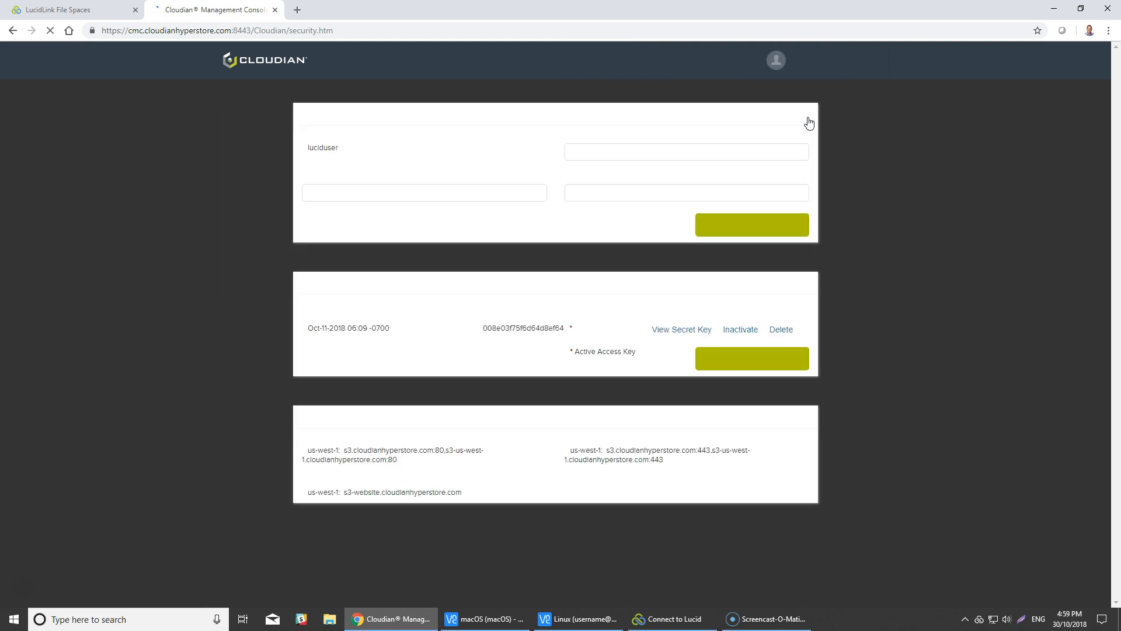
drag(564, 333, 482, 331)
key(ctrl+c)
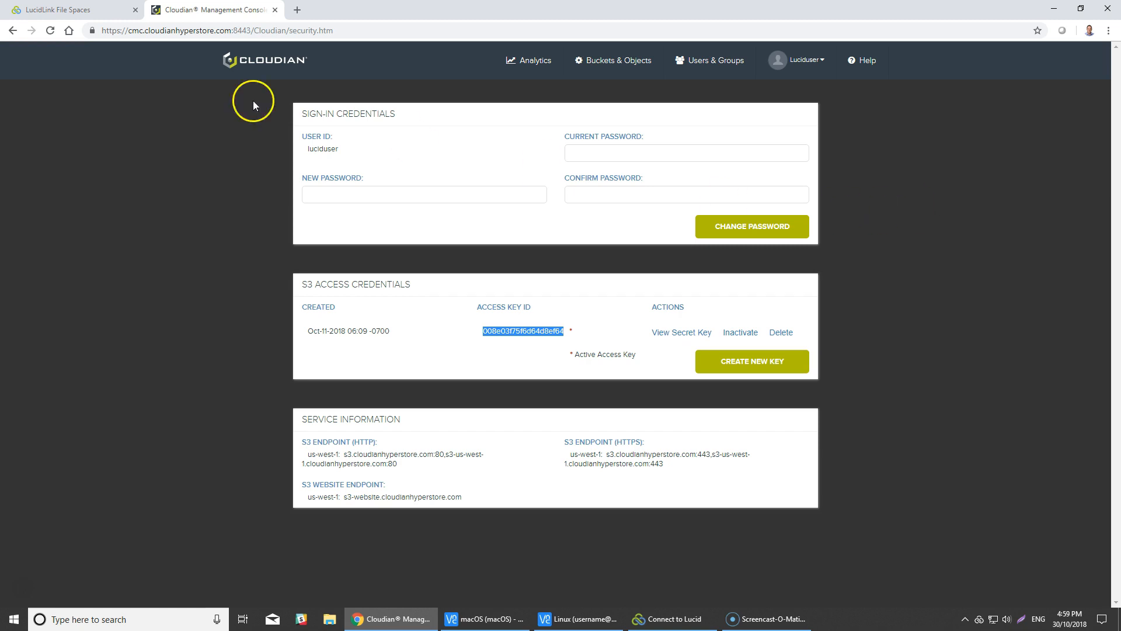
click(85, 10)
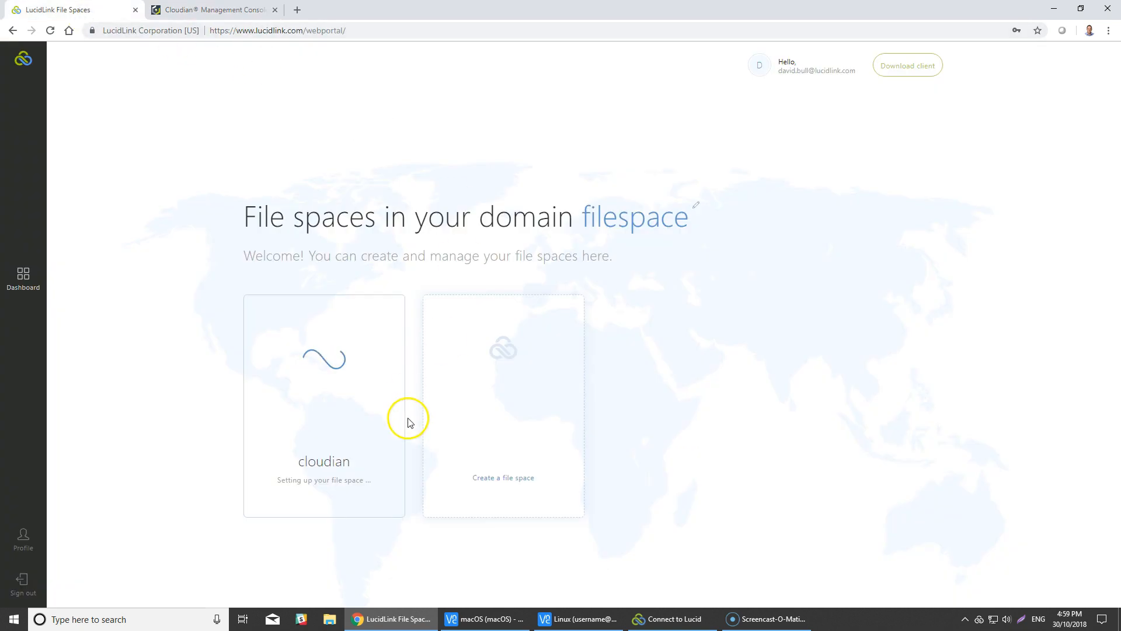
click(391, 448)
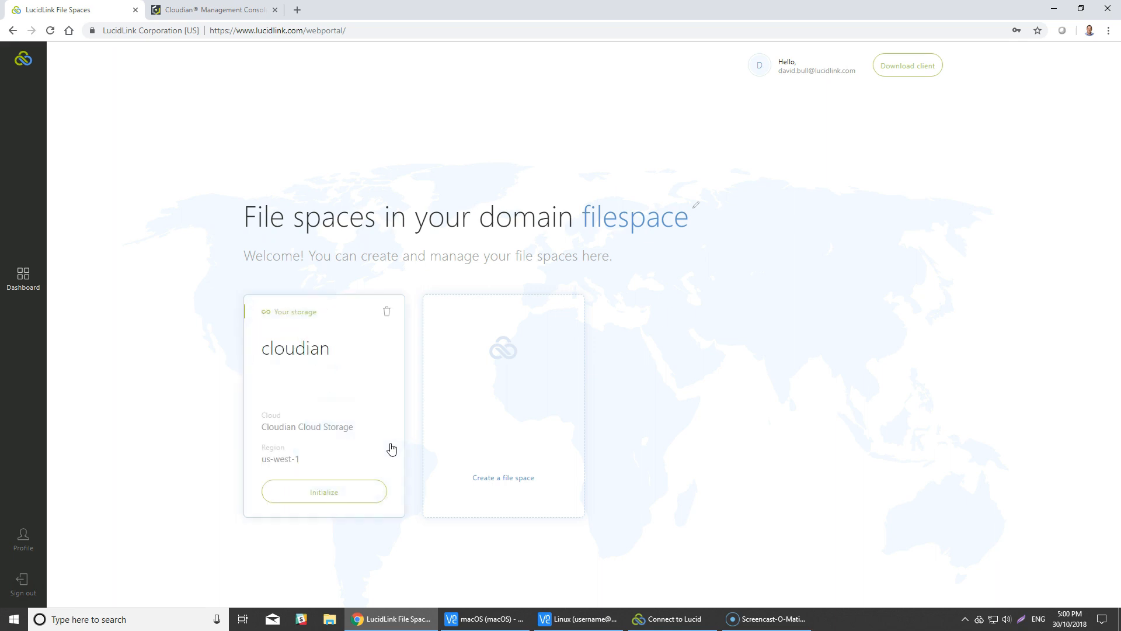
Initialize the cloudian file space in the desktop client and paste the Cloudian access key.
click(348, 494)
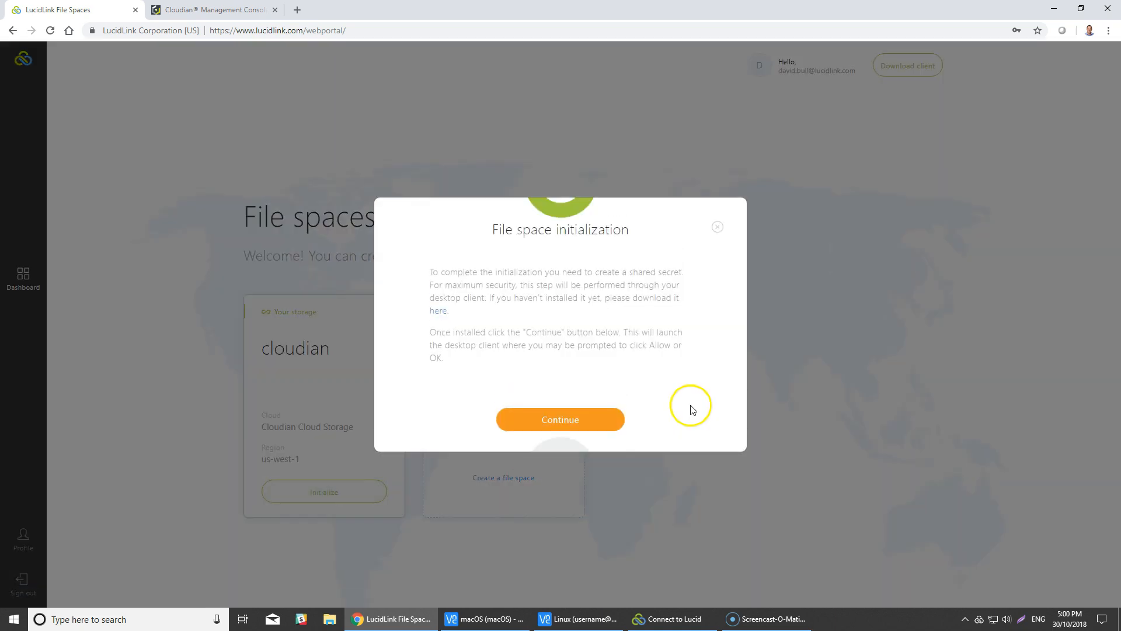
click(583, 427)
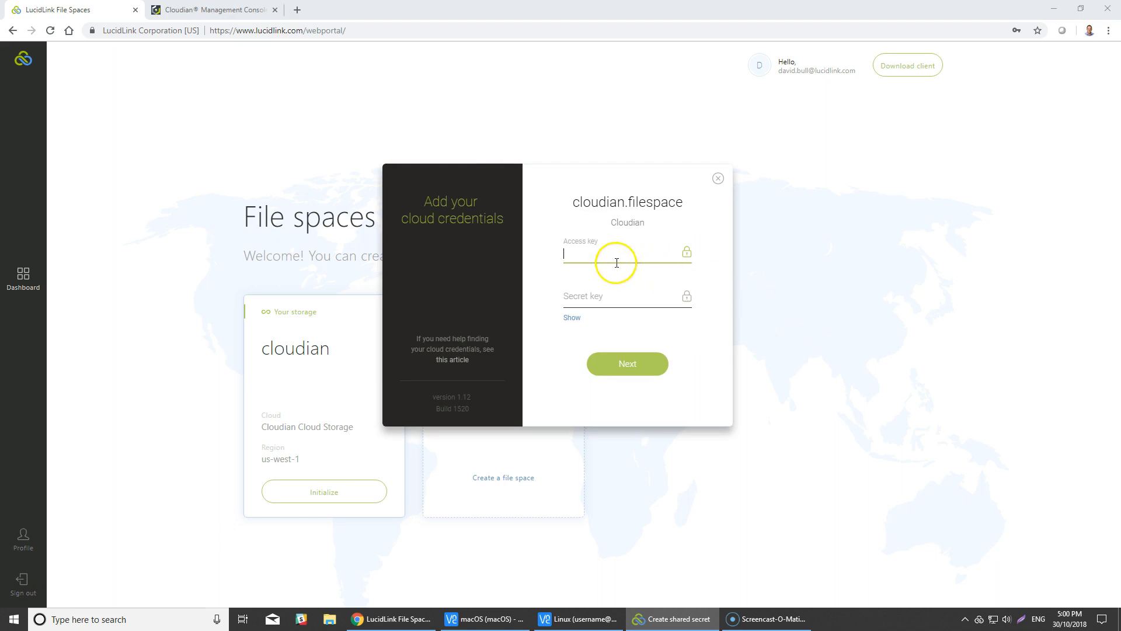
key(ctrl+v)
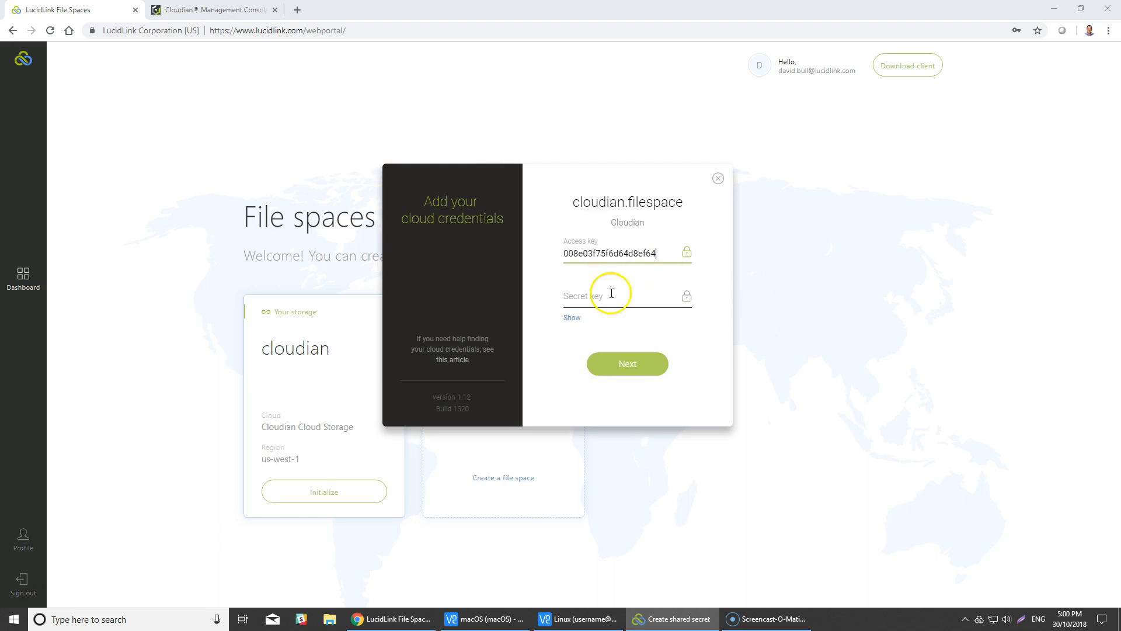
click(608, 298)
Copy the revealed S3 secret key from Cloudian, paste it, and submit the credentials.
click(246, 10)
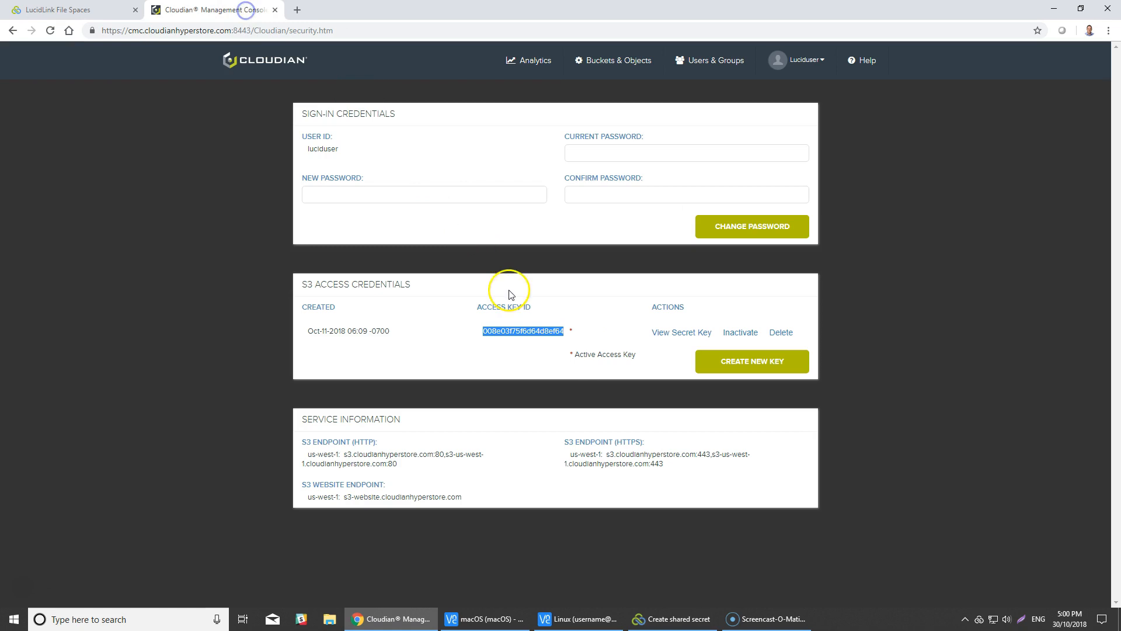
click(675, 333)
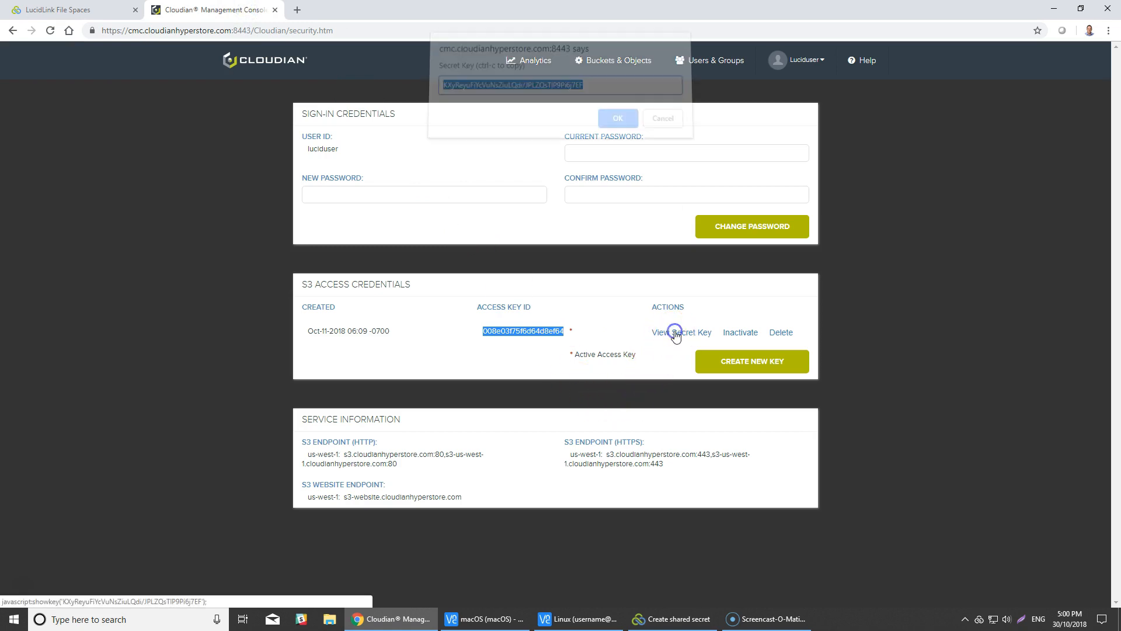
right_click(572, 93)
click(612, 159)
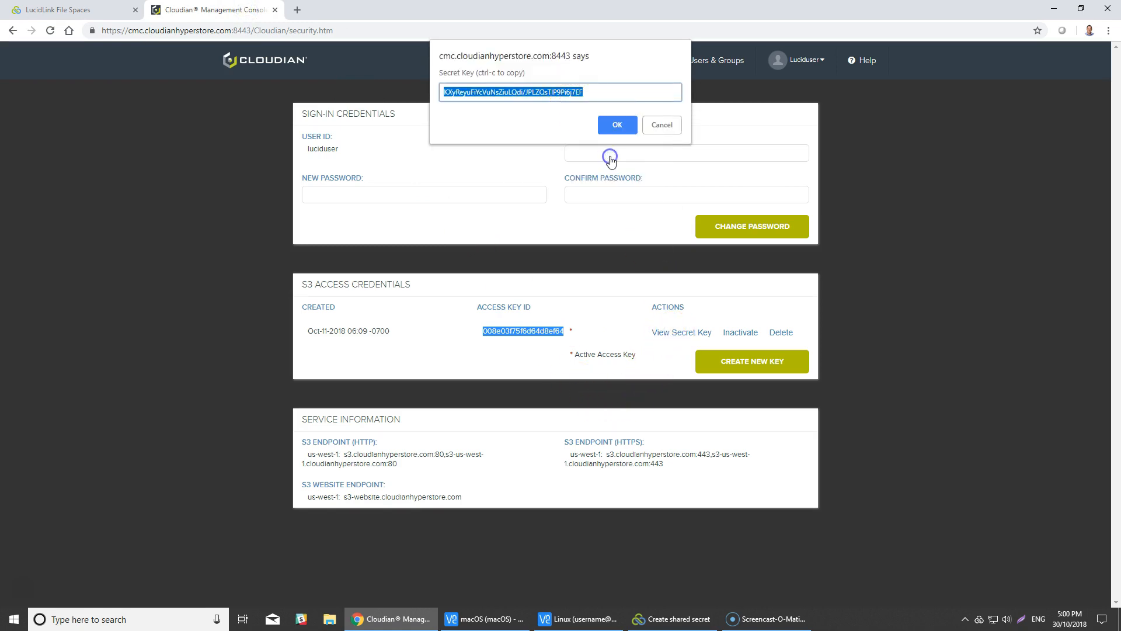
click(617, 124)
click(67, 10)
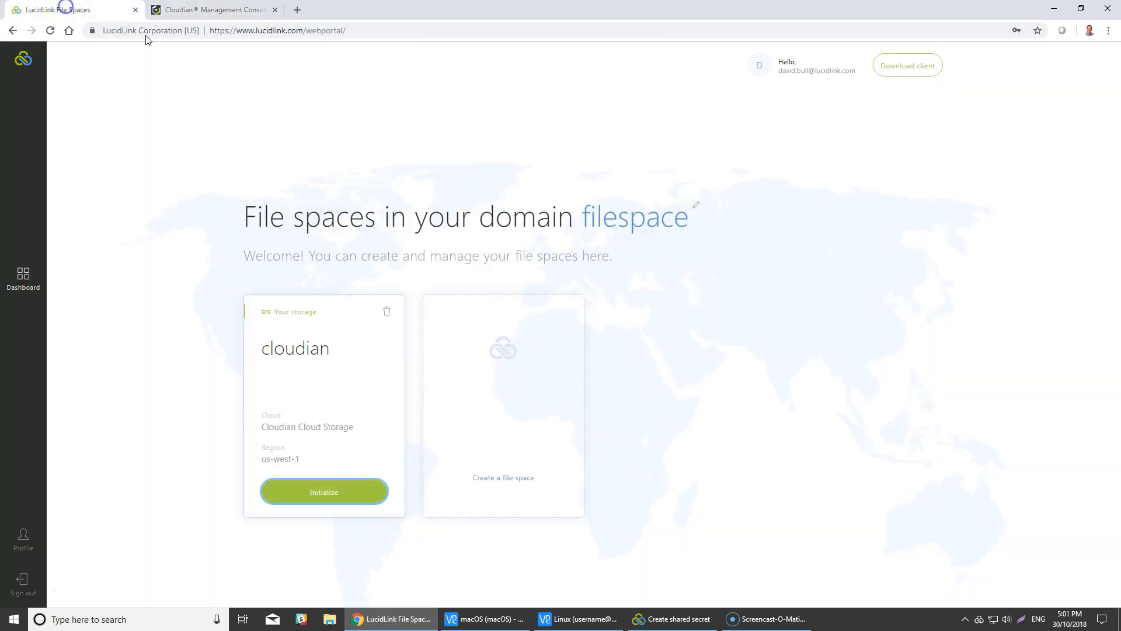
click(687, 618)
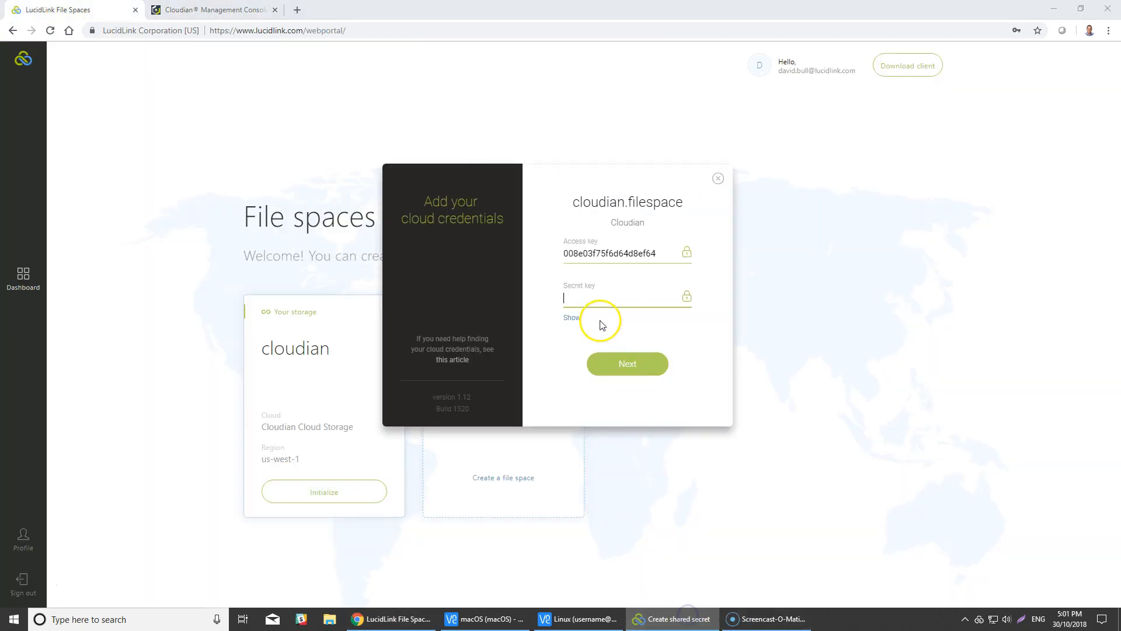
key(ctrl+v)
click(641, 372)
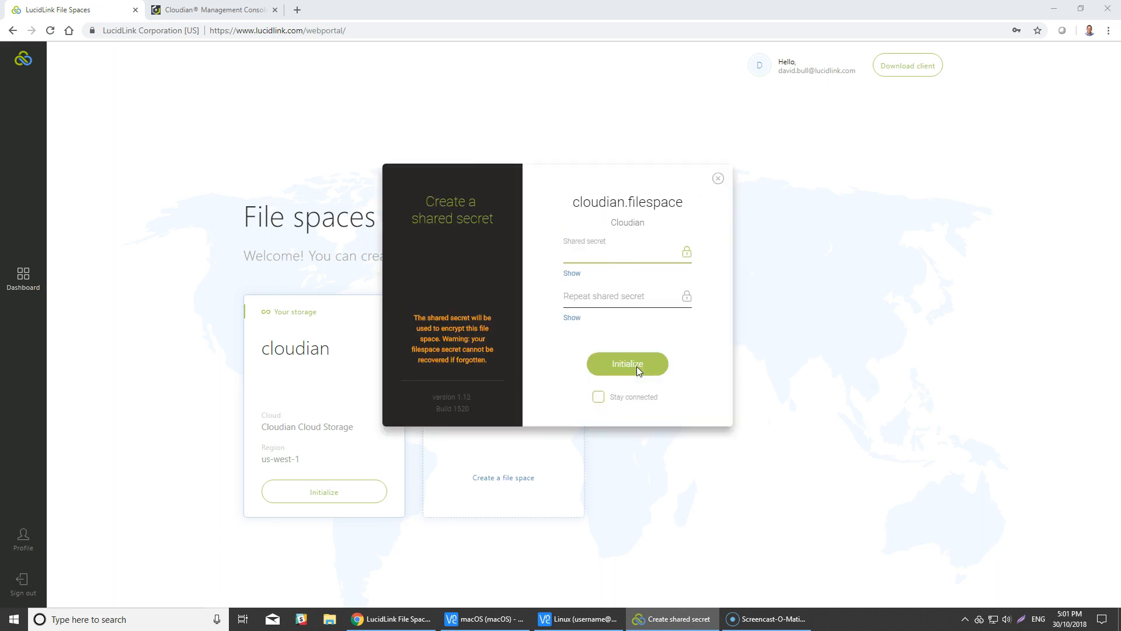
click(576, 279)
click(592, 257)
text(12345)
click(596, 297)
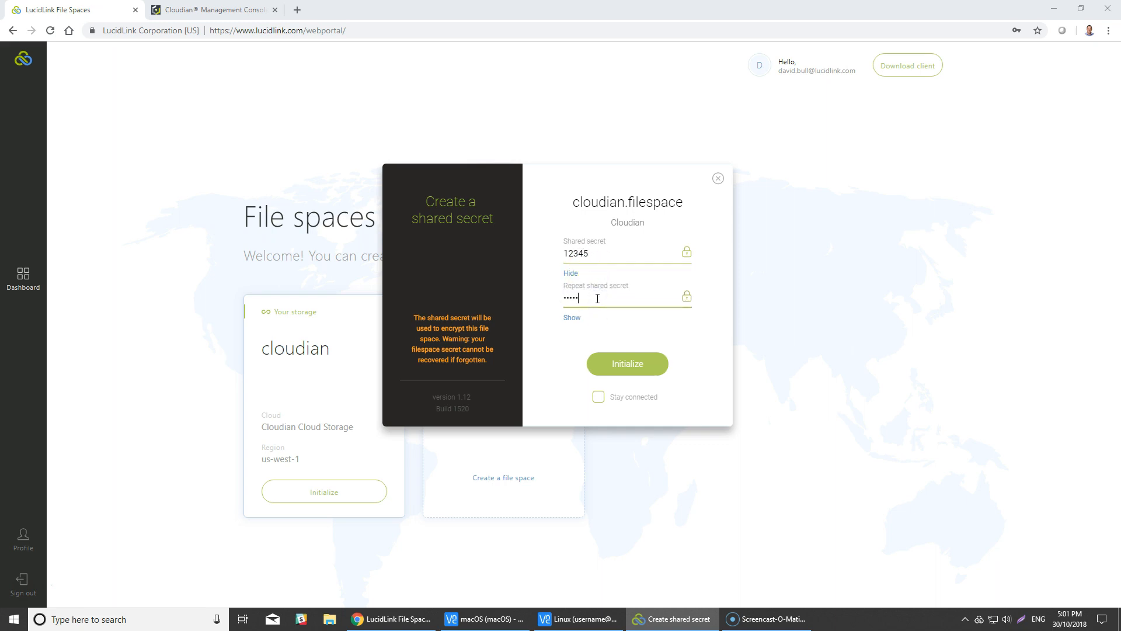
click(636, 364)
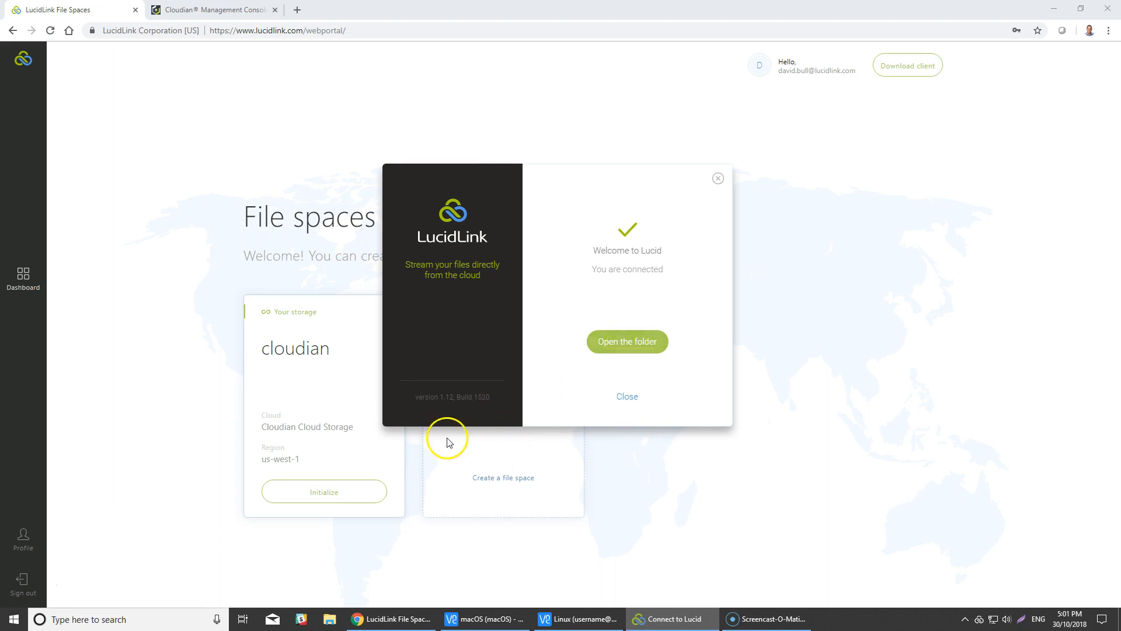
click(357, 498)
click(355, 477)
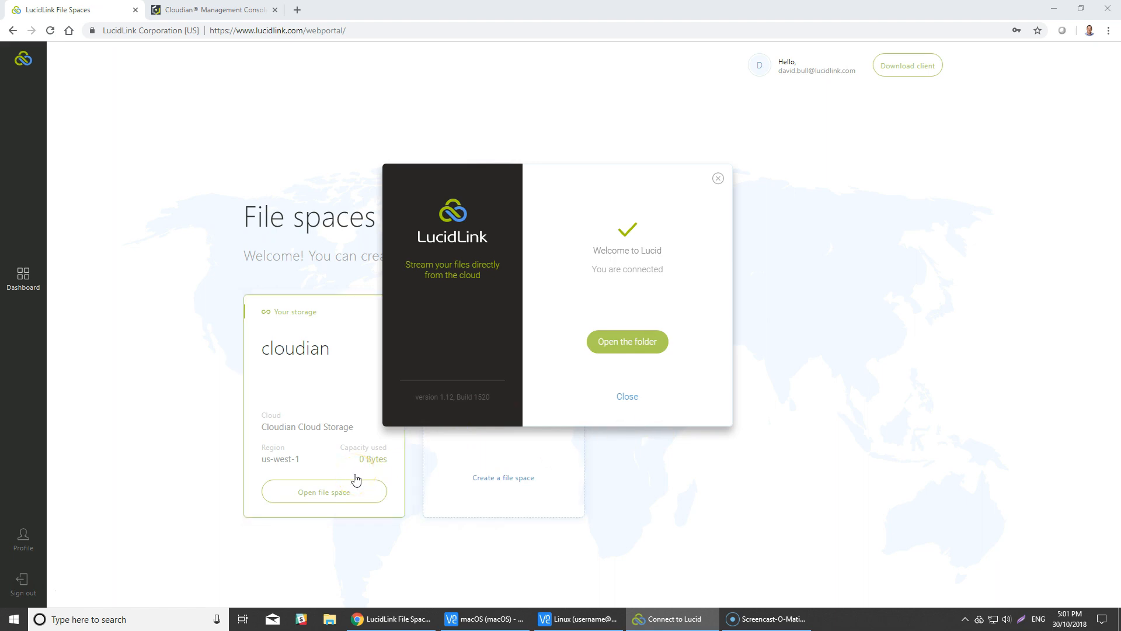
Open the file space's bucket under Buckets & Objects in the Cloudian console to see it empty.
click(221, 11)
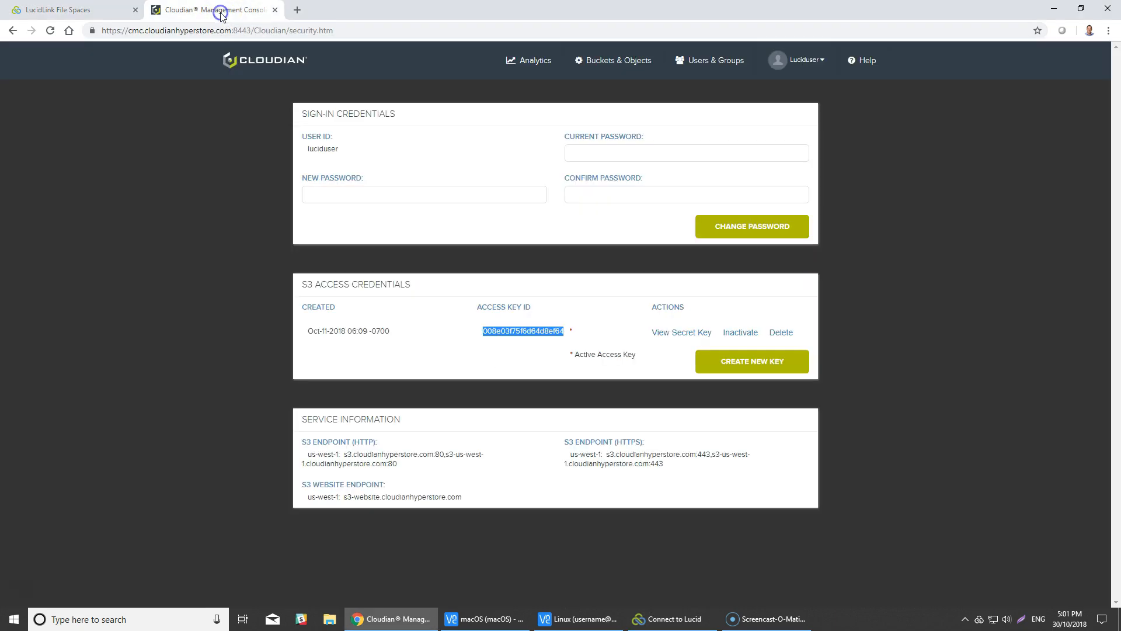
click(608, 69)
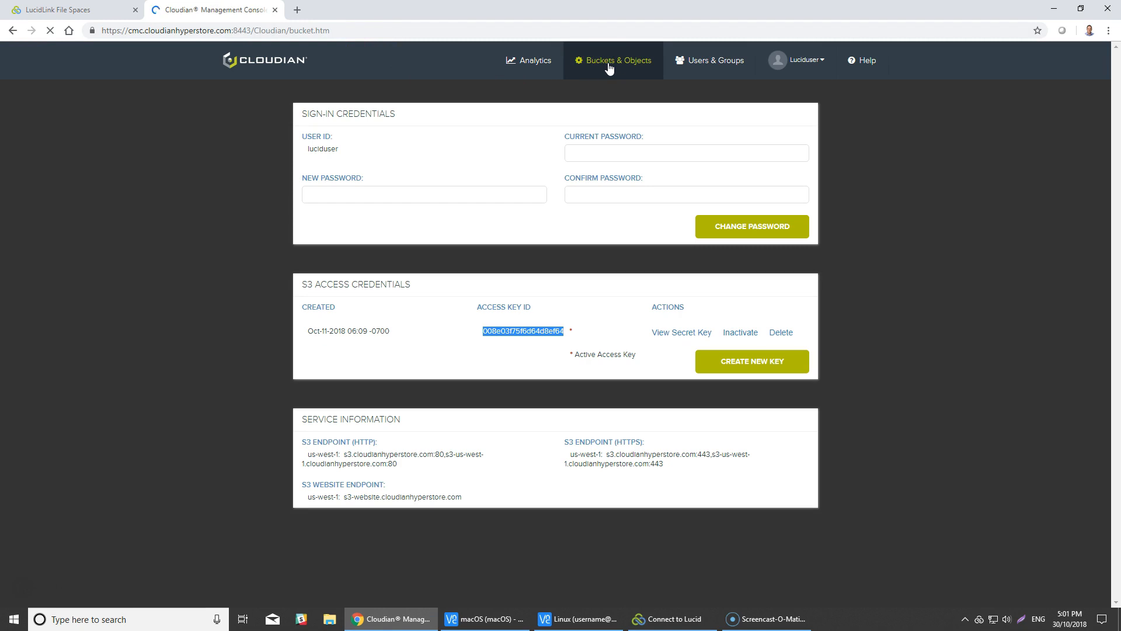
click(608, 66)
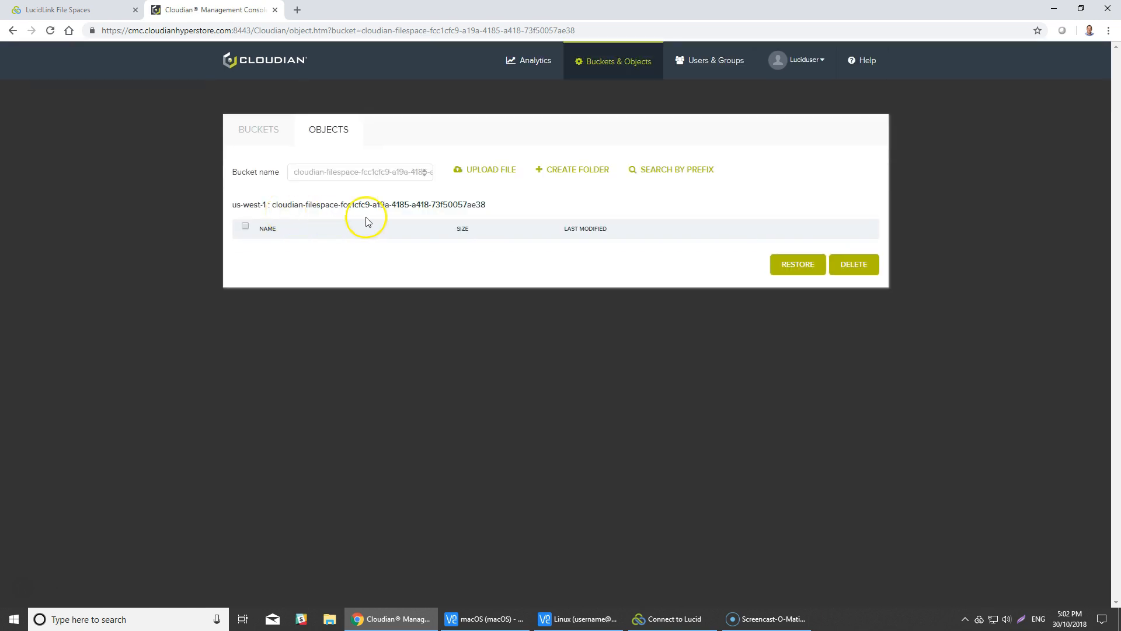
Open the mounted cloudian folder in File Explorer from the LucidLink client.
click(669, 622)
click(613, 343)
click(99, 142)
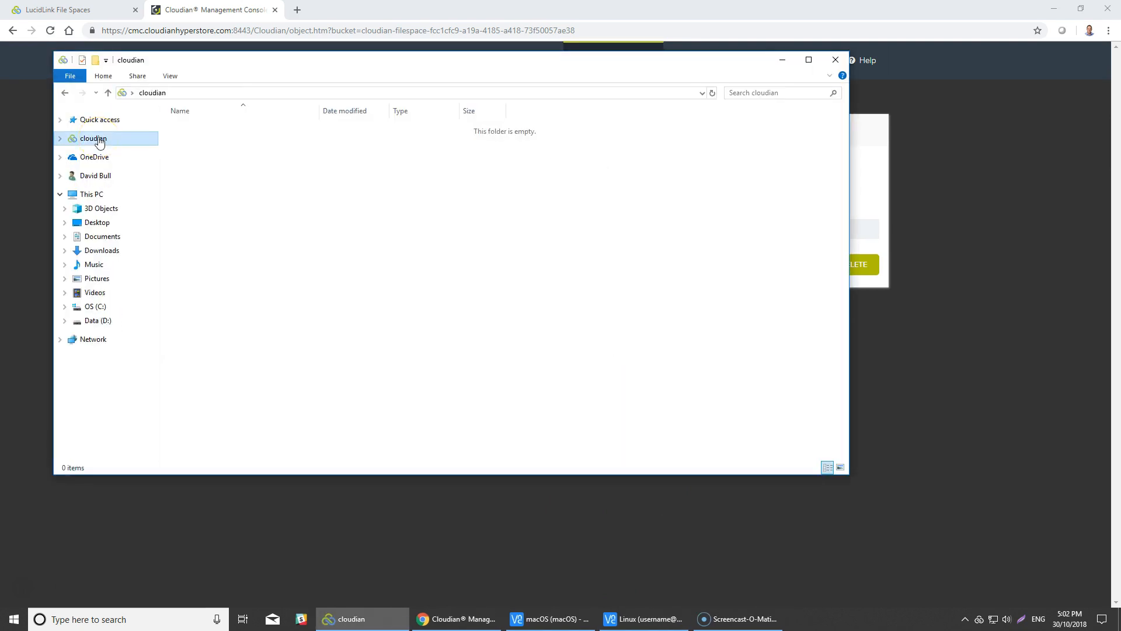
Create a new folder named Windows in the cloudian file space.
drag(265, 67, 247, 99)
right_click(187, 191)
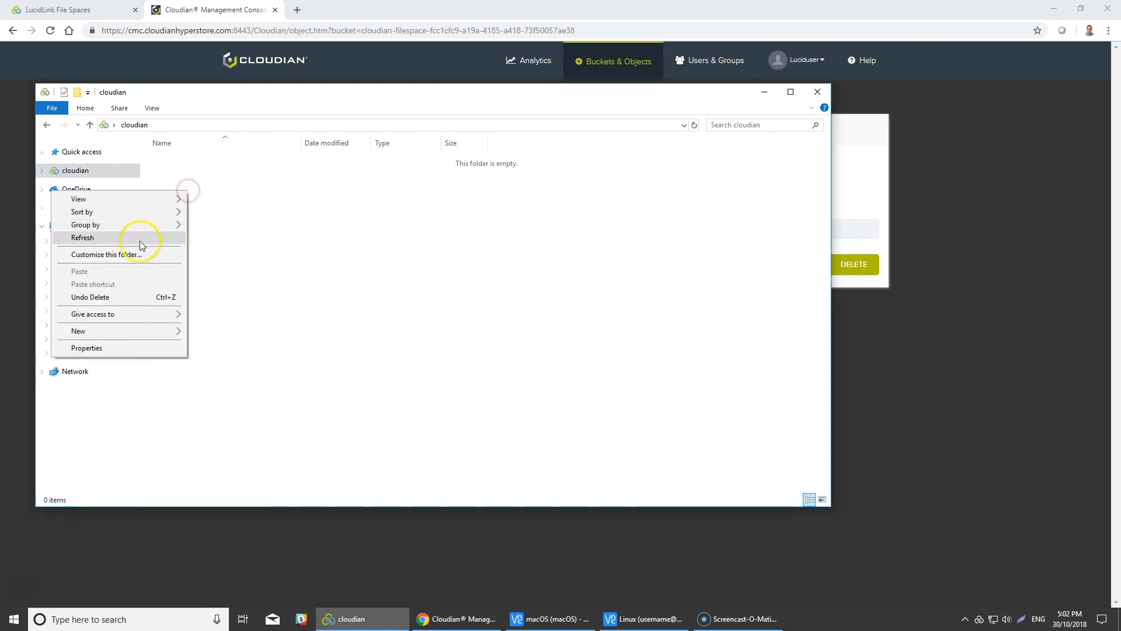
mouse_move(123, 333)
click(257, 330)
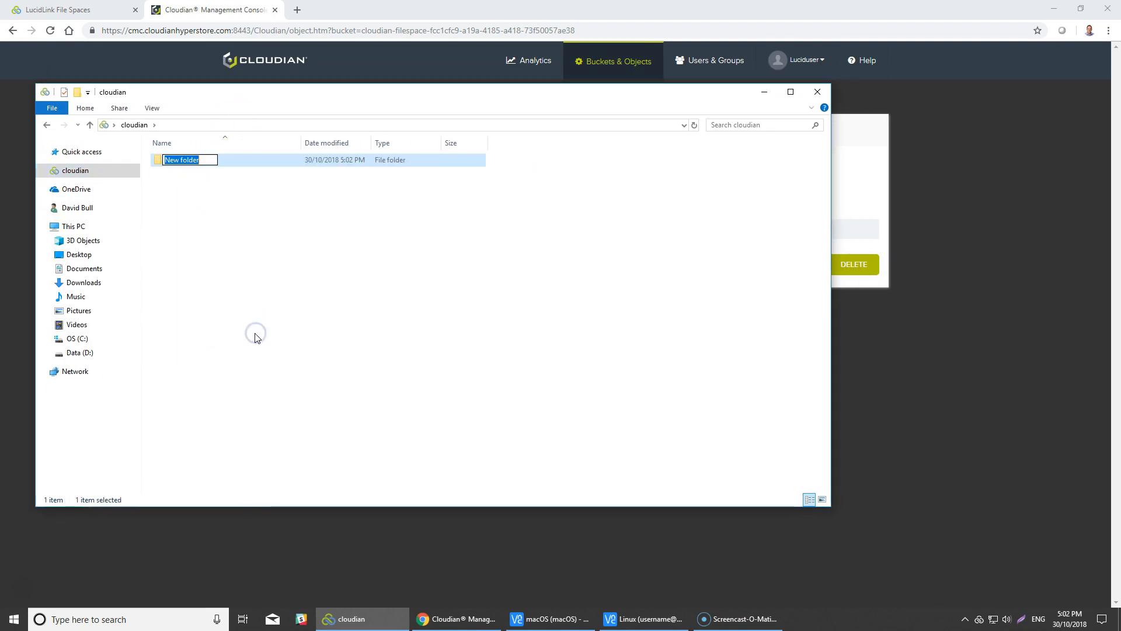
text(Windows)
key(Return)
click(264, 275)
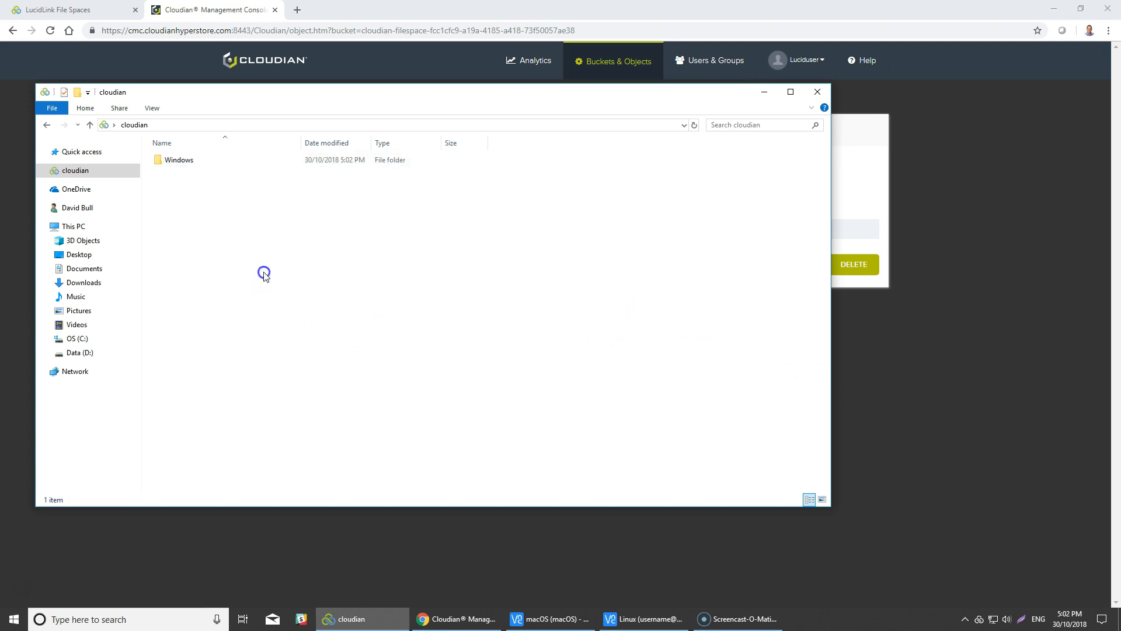
Copy data.txt from the desktop into the cloudian folder and check LucidLink's upload status.
click(1055, 8)
click(26, 75)
right_click(26, 76)
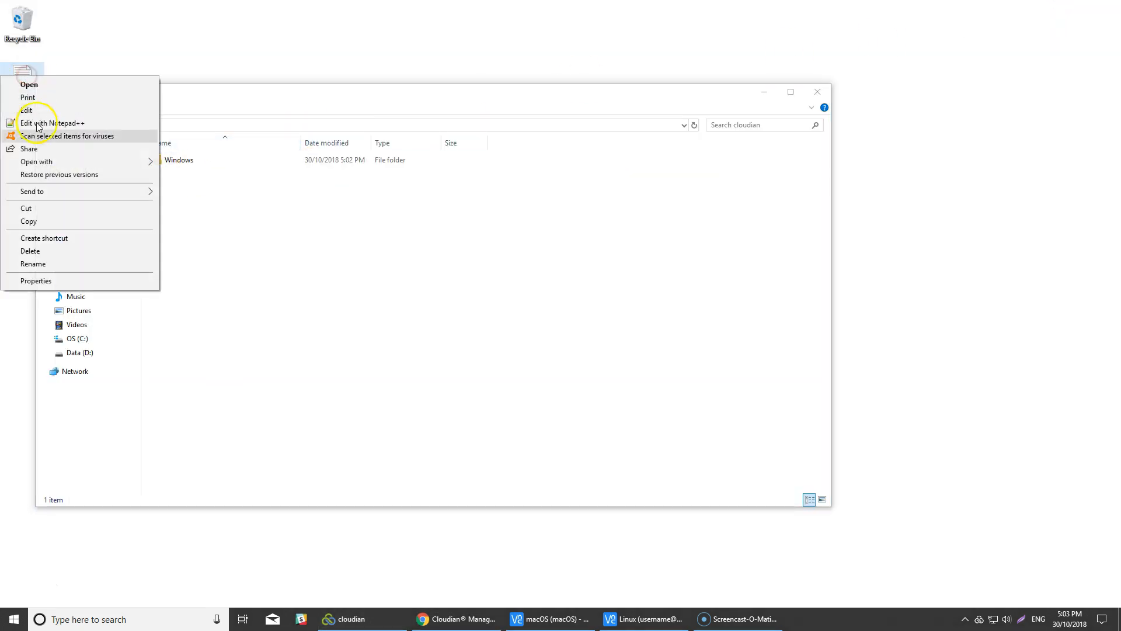
click(52, 220)
right_click(184, 243)
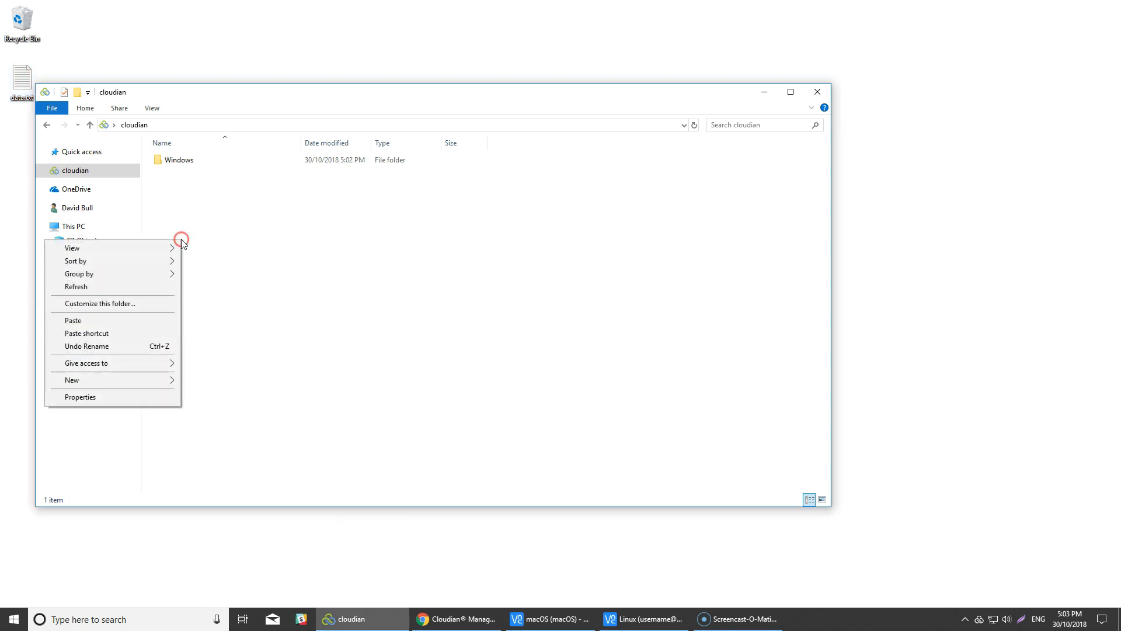
click(123, 320)
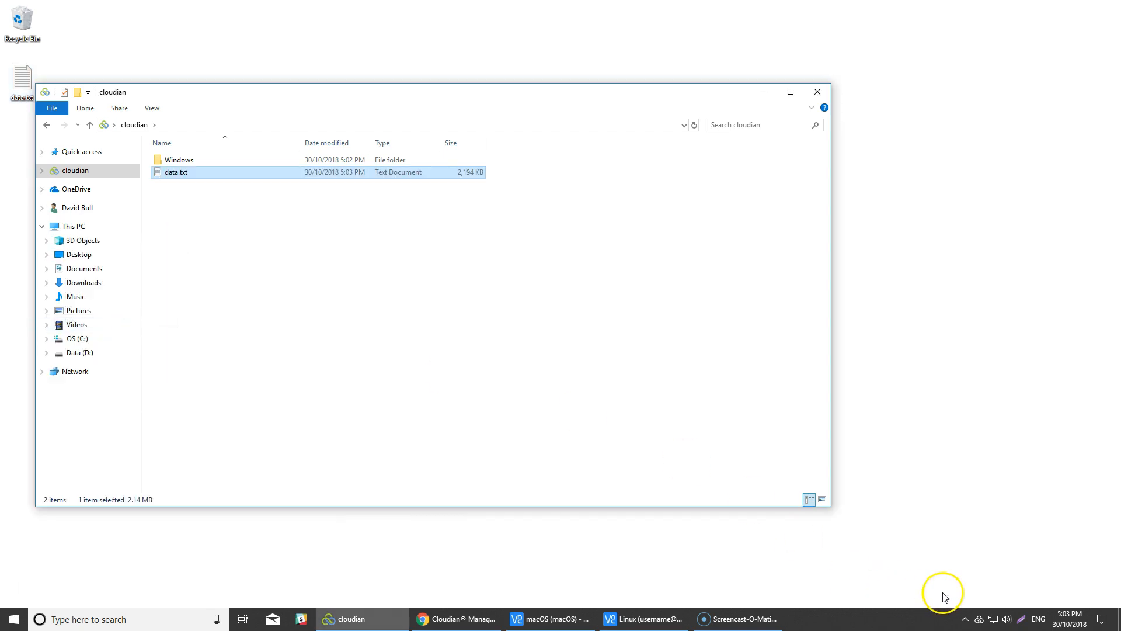
click(980, 619)
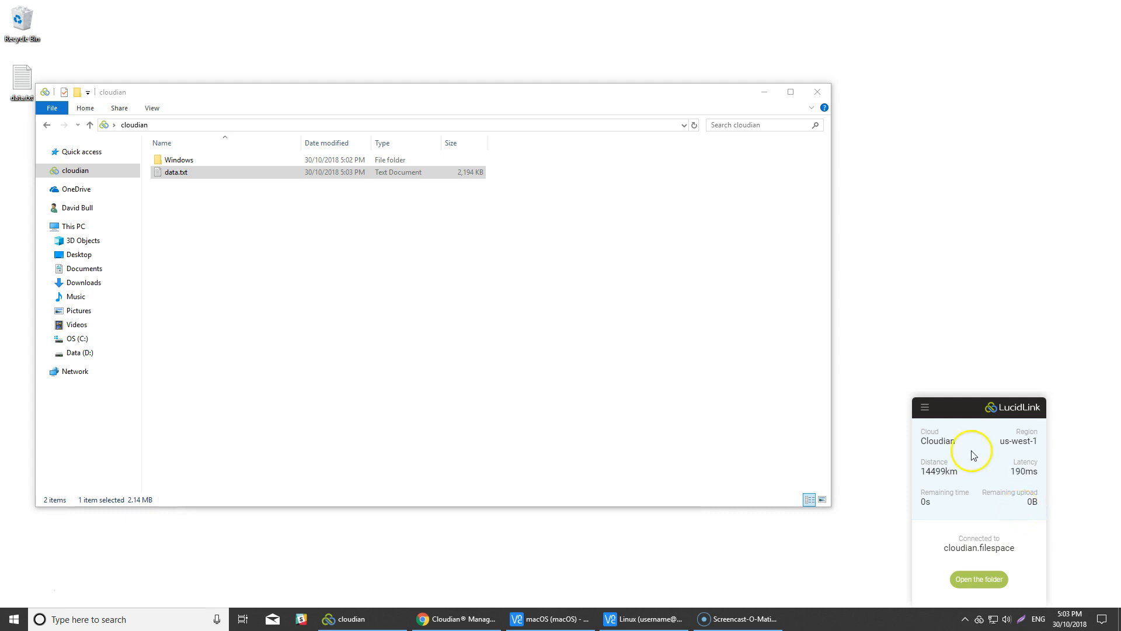
click(454, 176)
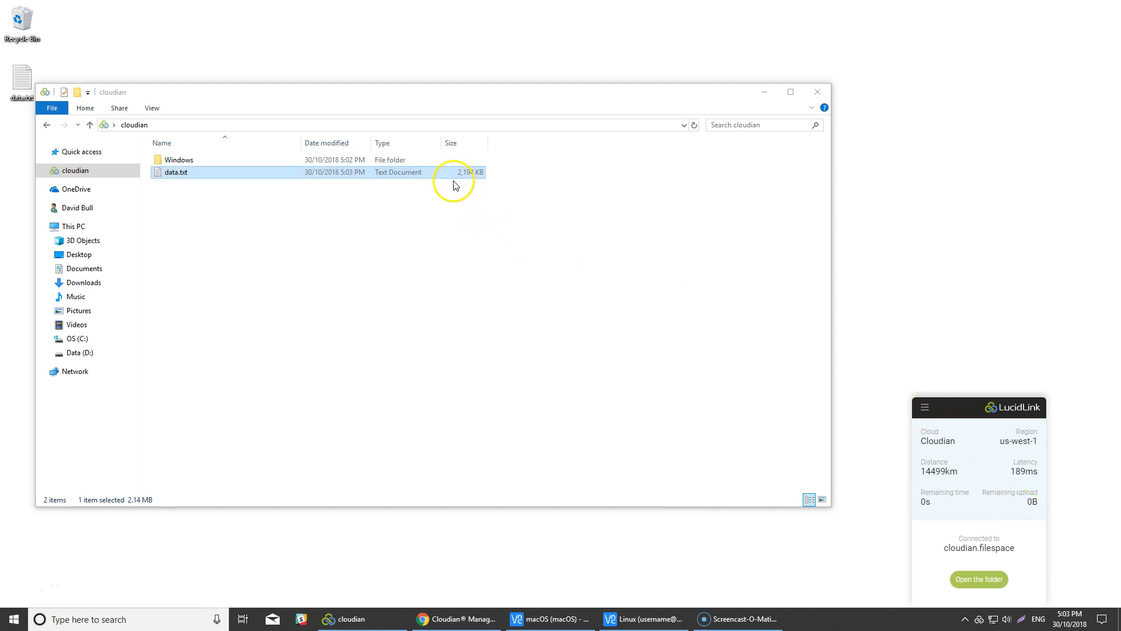
click(460, 624)
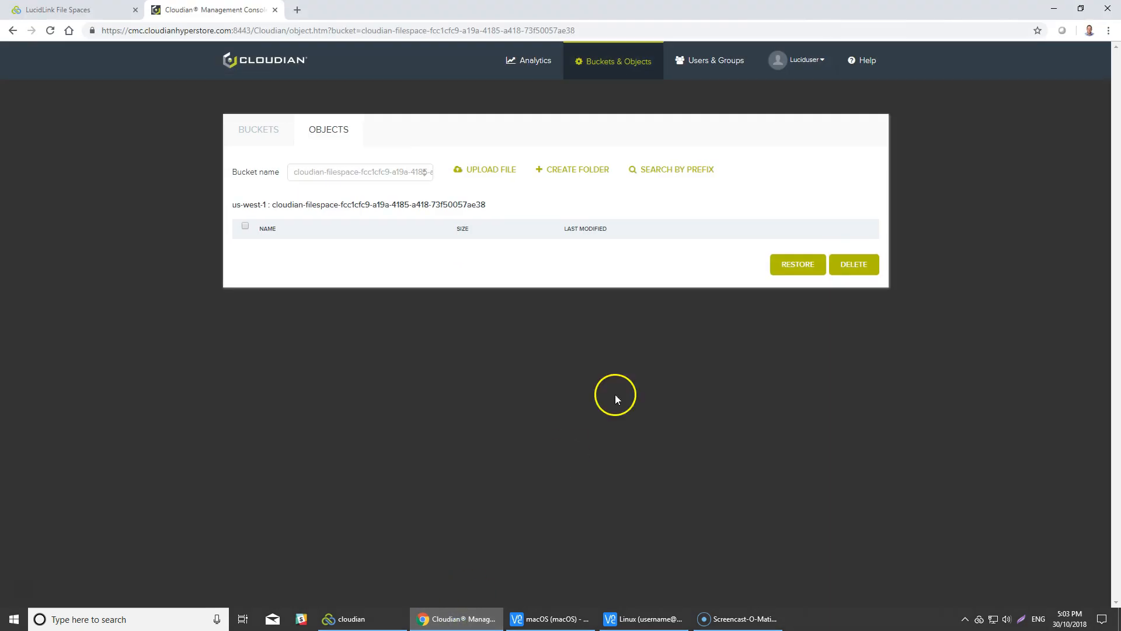
Refresh the Cloudian bucket to list its nine uploaded objects, then return to the cloudian folder.
key(F5)
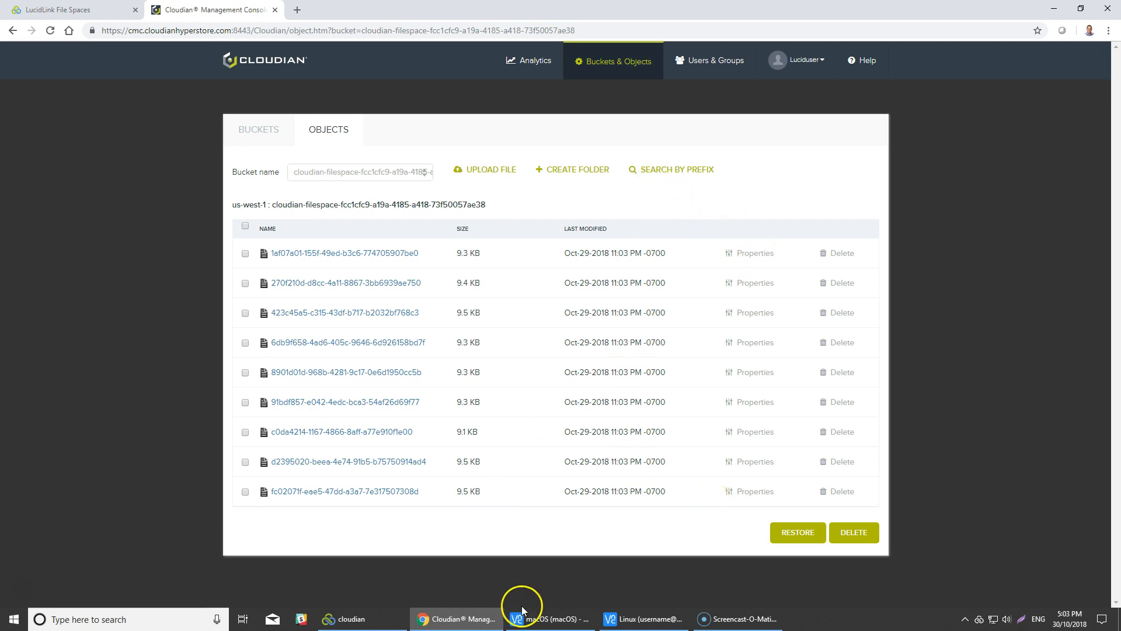
click(346, 618)
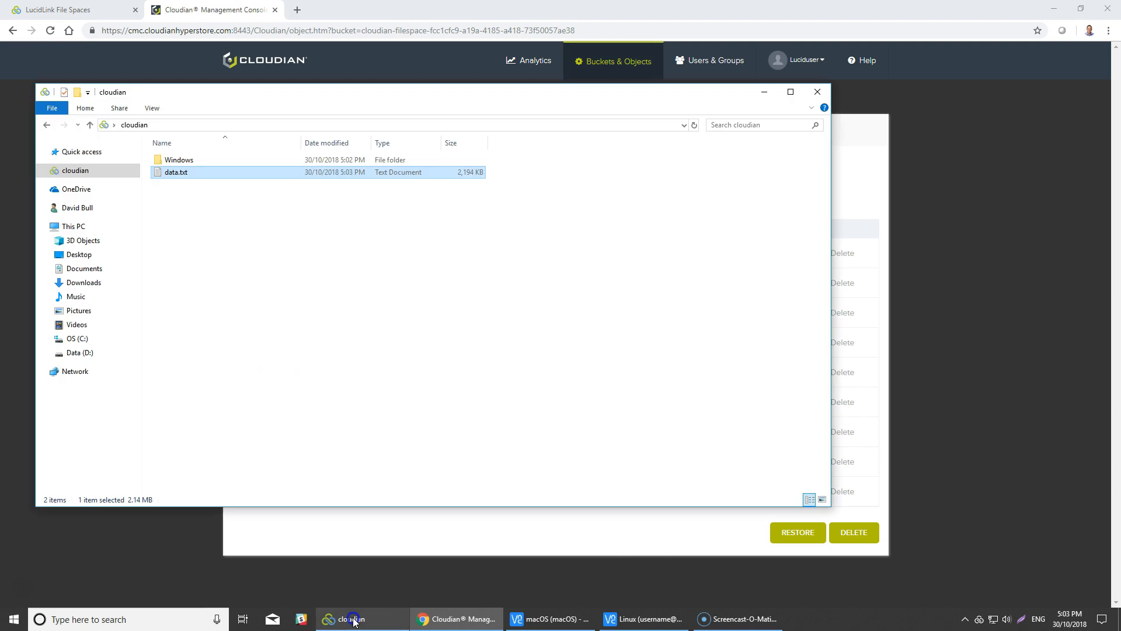
Delete data.txt from the cloudian folder, leaving only the Windows folder.
right_click(180, 174)
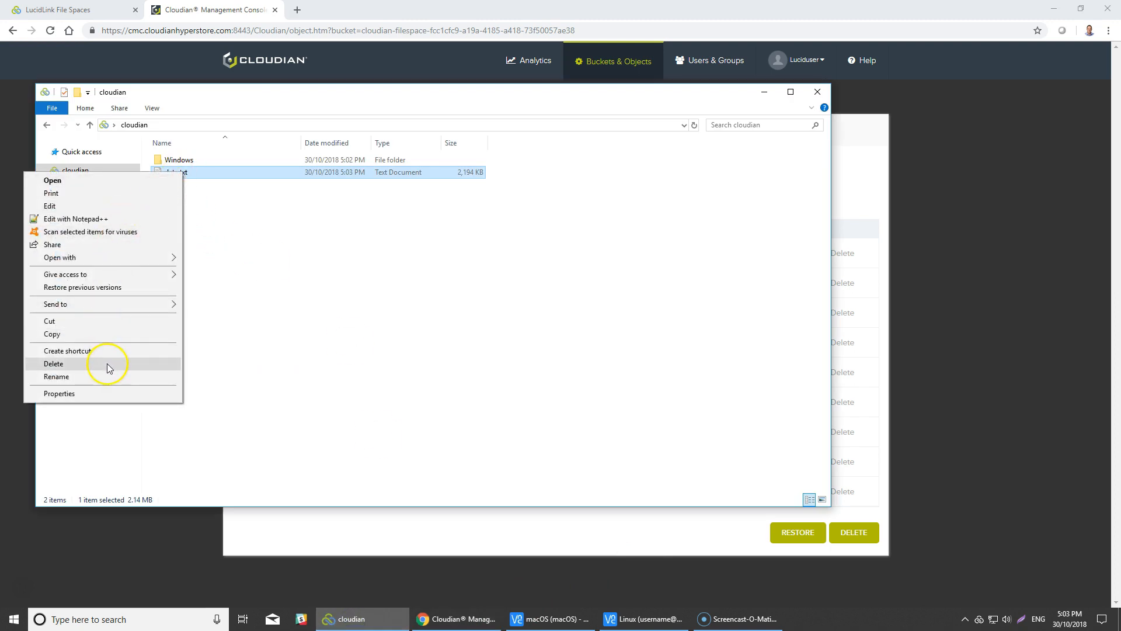
click(109, 364)
click(619, 360)
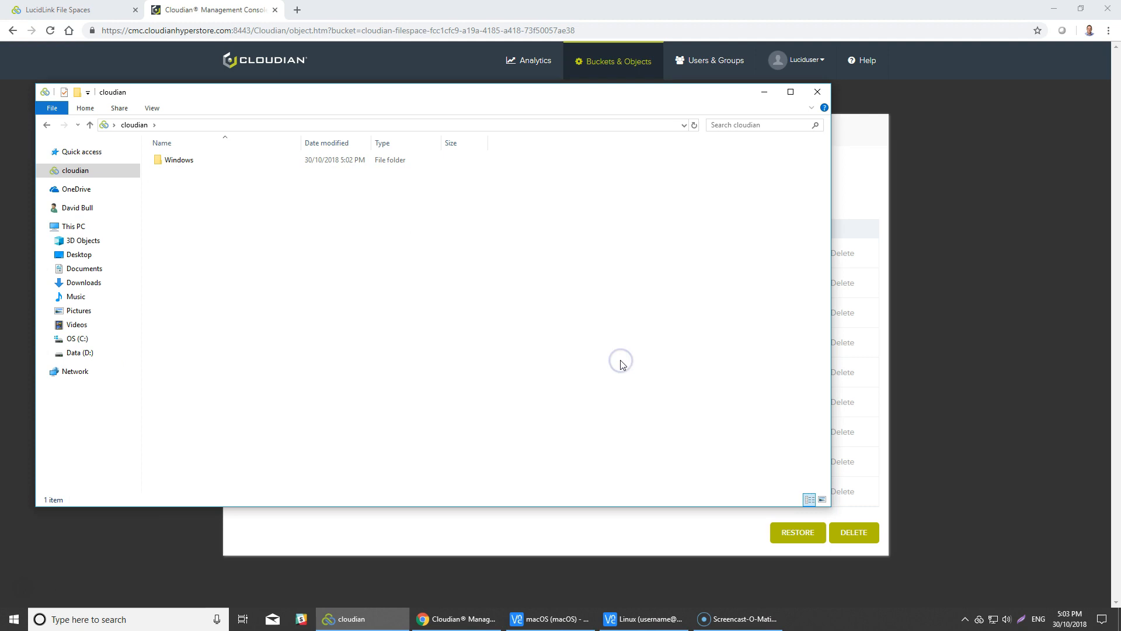
Glance at the Cloudian object list, then bring the cloudian folder window back to front.
click(844, 140)
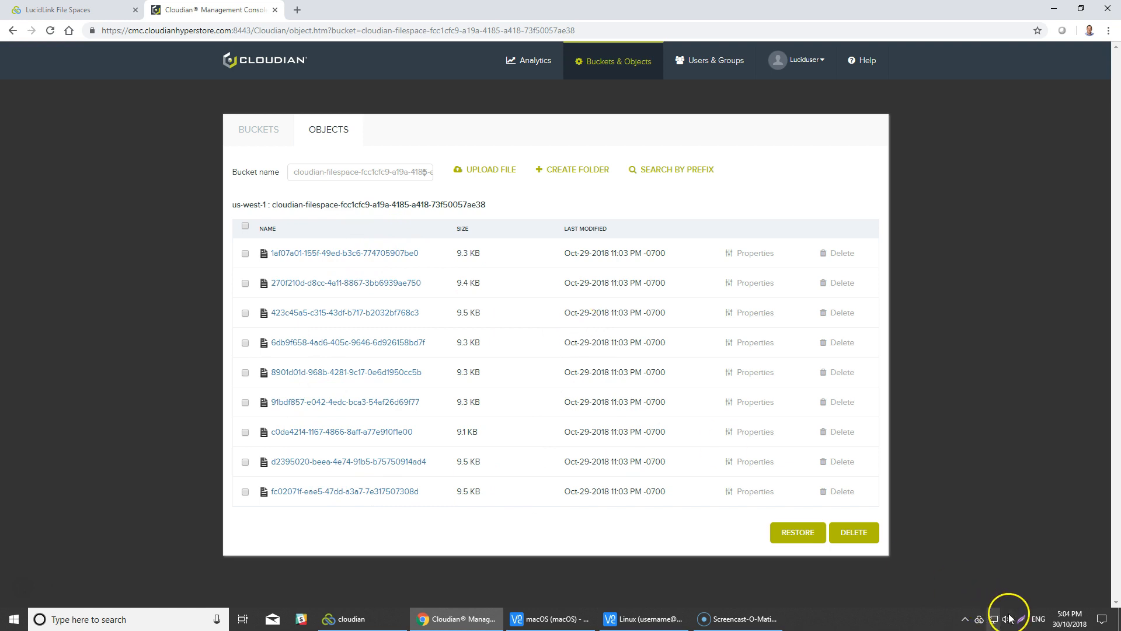
mouse_move(1072, 624)
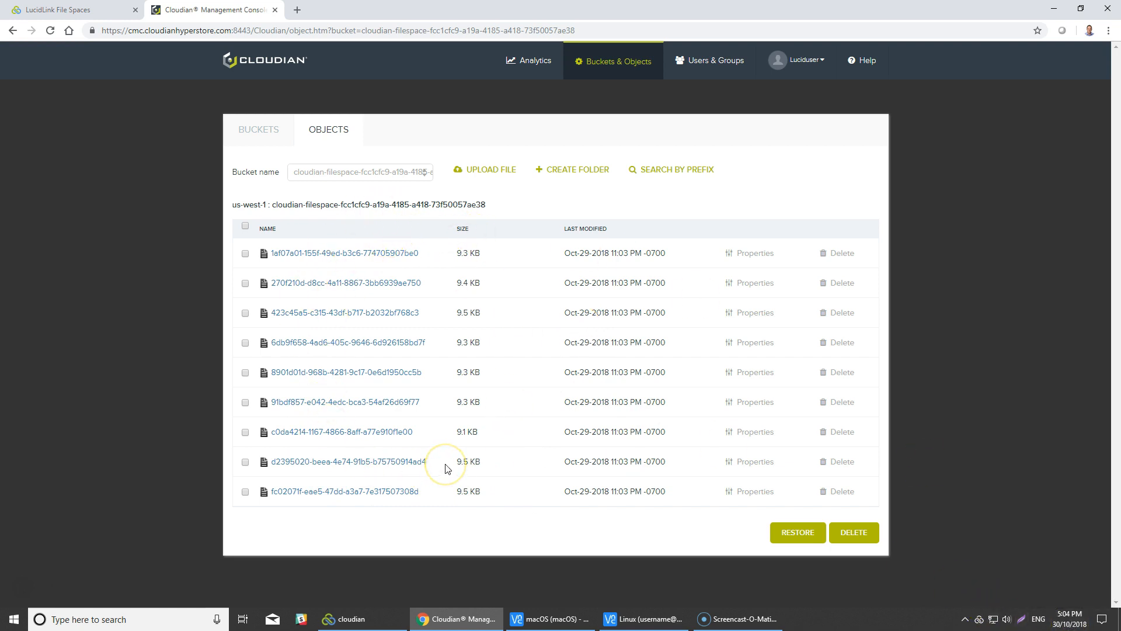
click(368, 618)
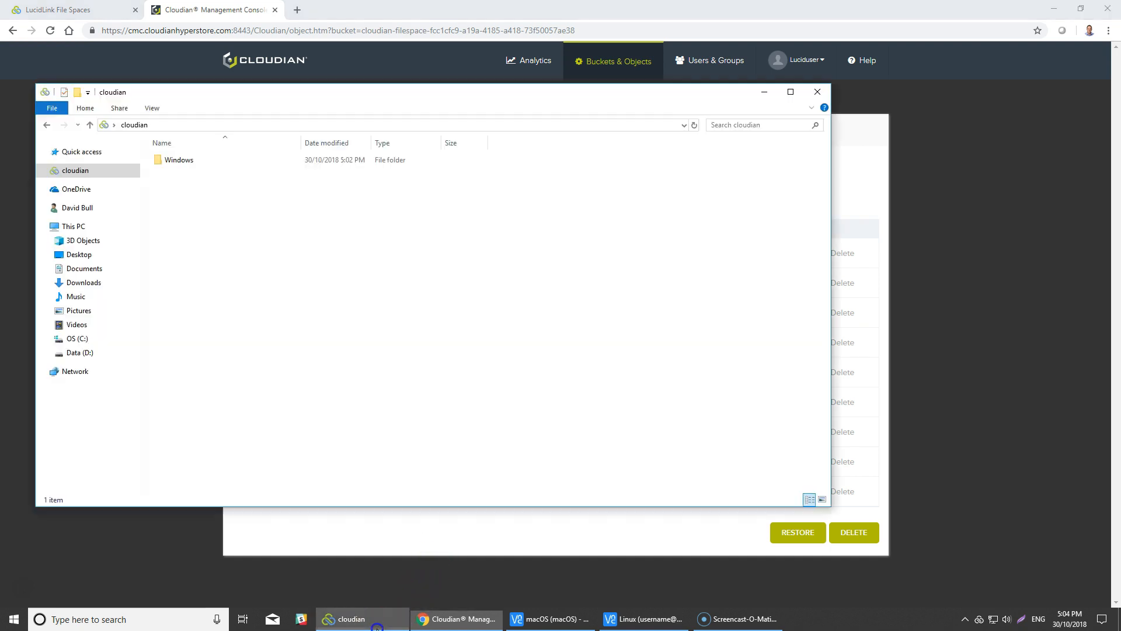
Connect the Mac's LucidLink client to cloudian.filespace using the shared secret.
click(1054, 9)
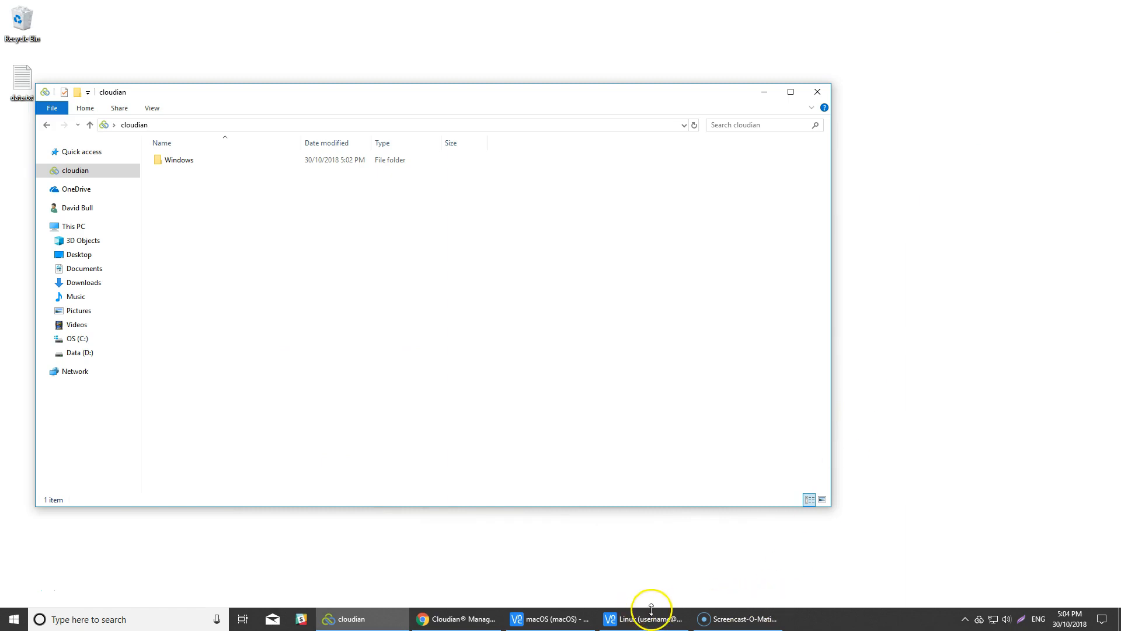
mouse_move(555, 624)
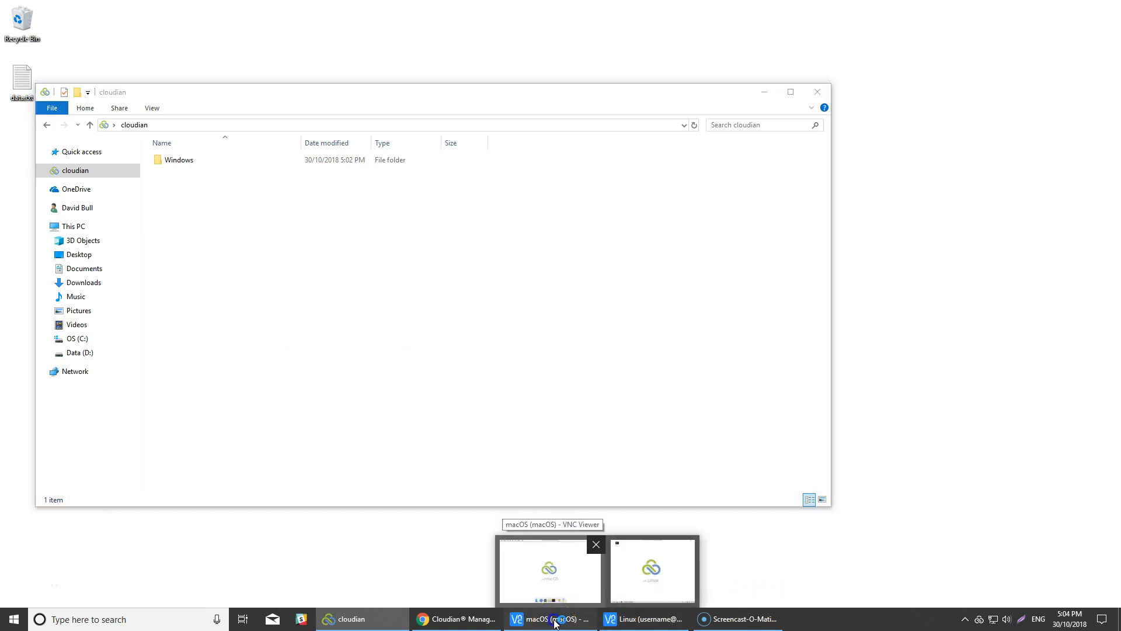
click(550, 575)
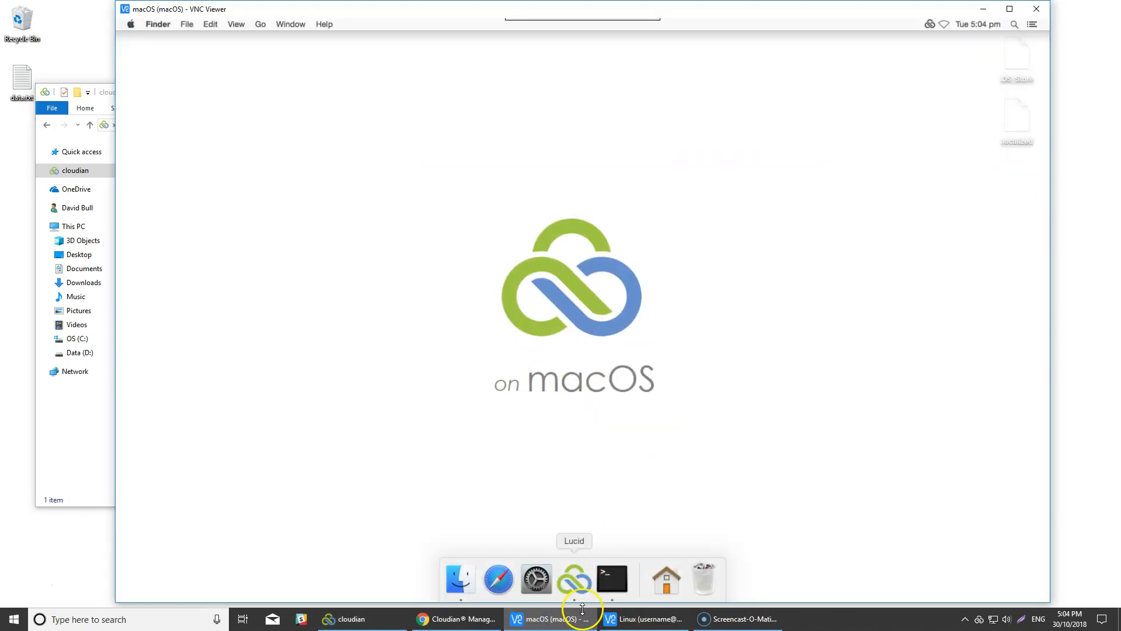
click(575, 580)
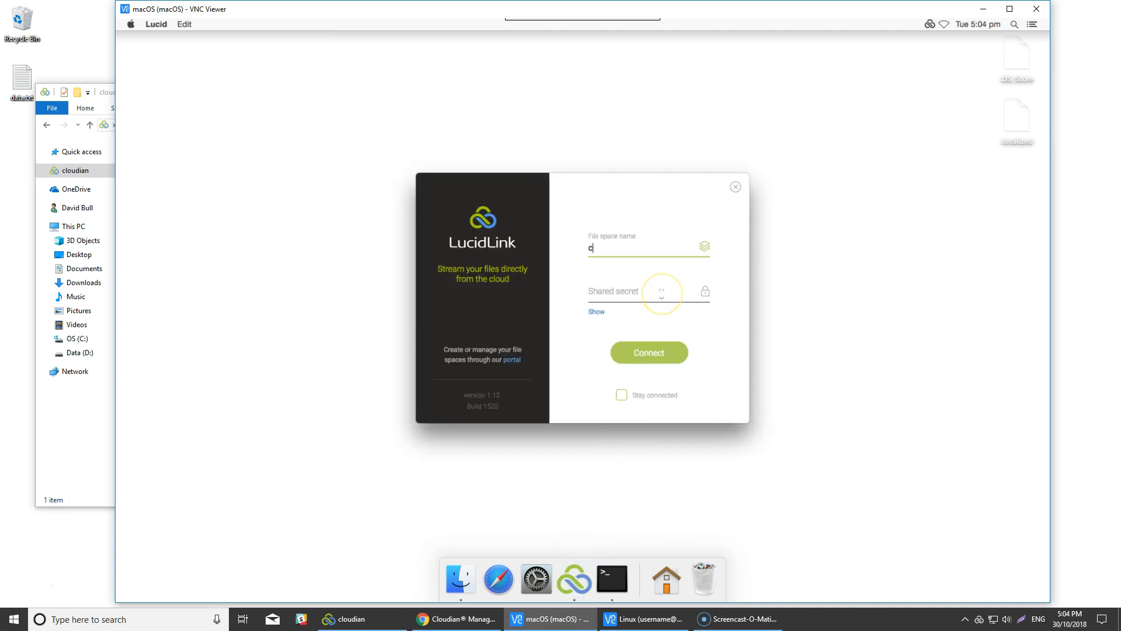
key(Tab)
text(••••)
key(Return)
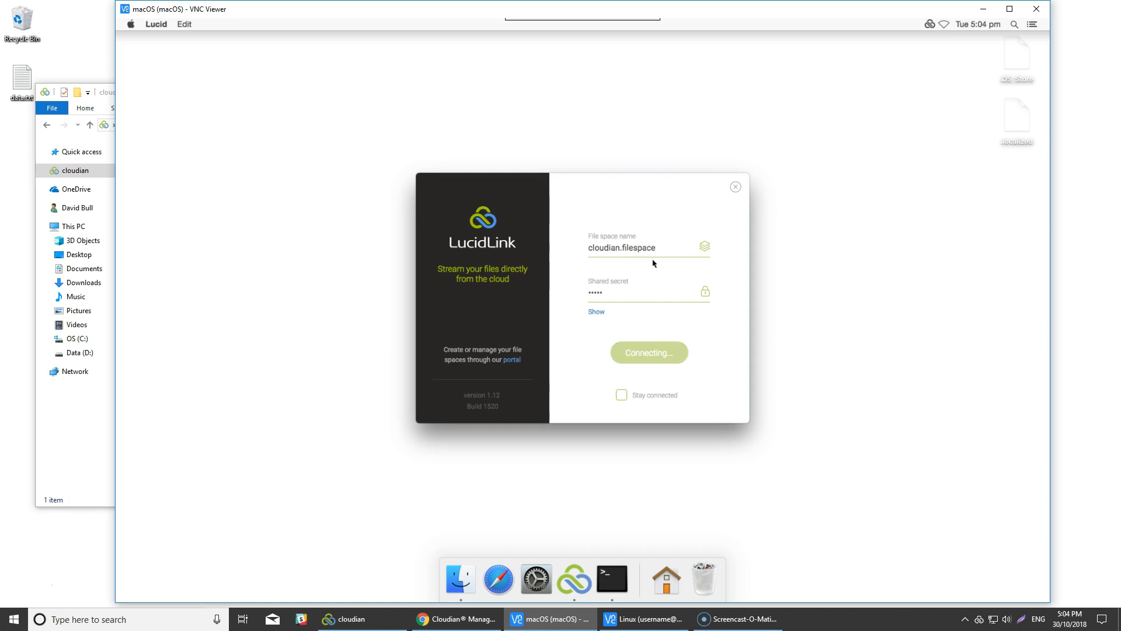
Open the filespace folder in Finder and create a new folder named macOS.
drag(362, 11, 467, 9)
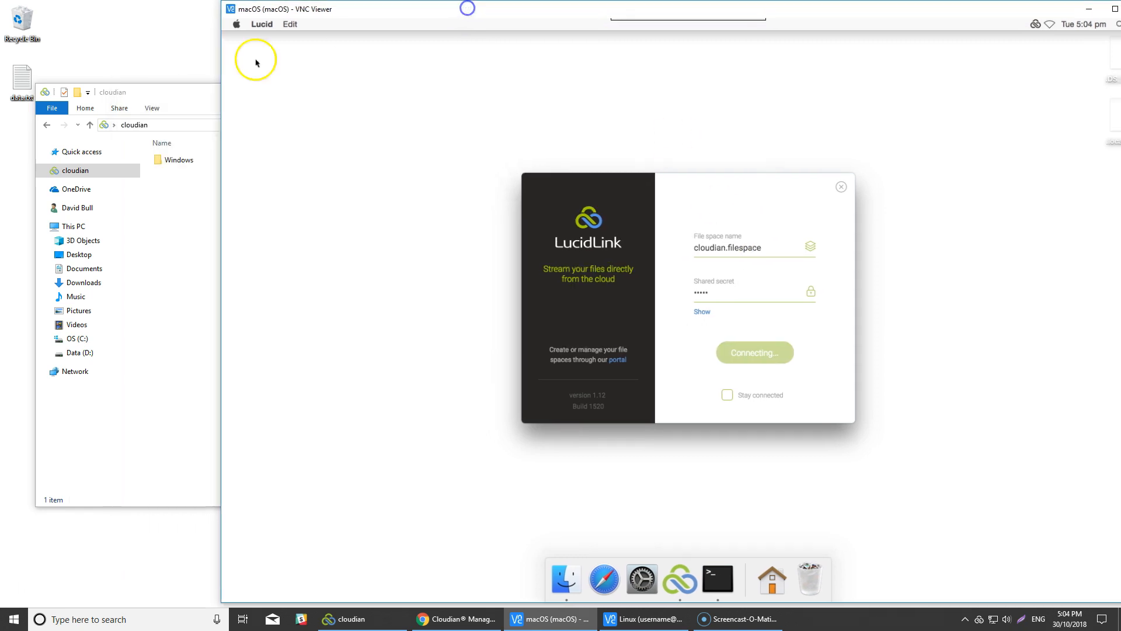
click(752, 343)
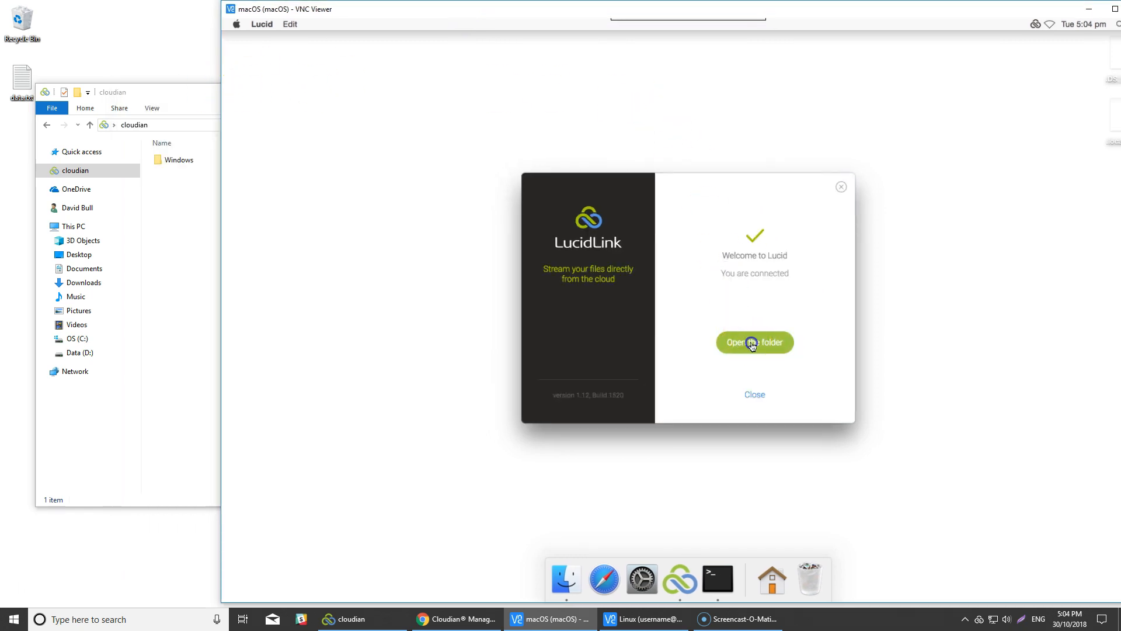
drag(741, 111, 568, 120)
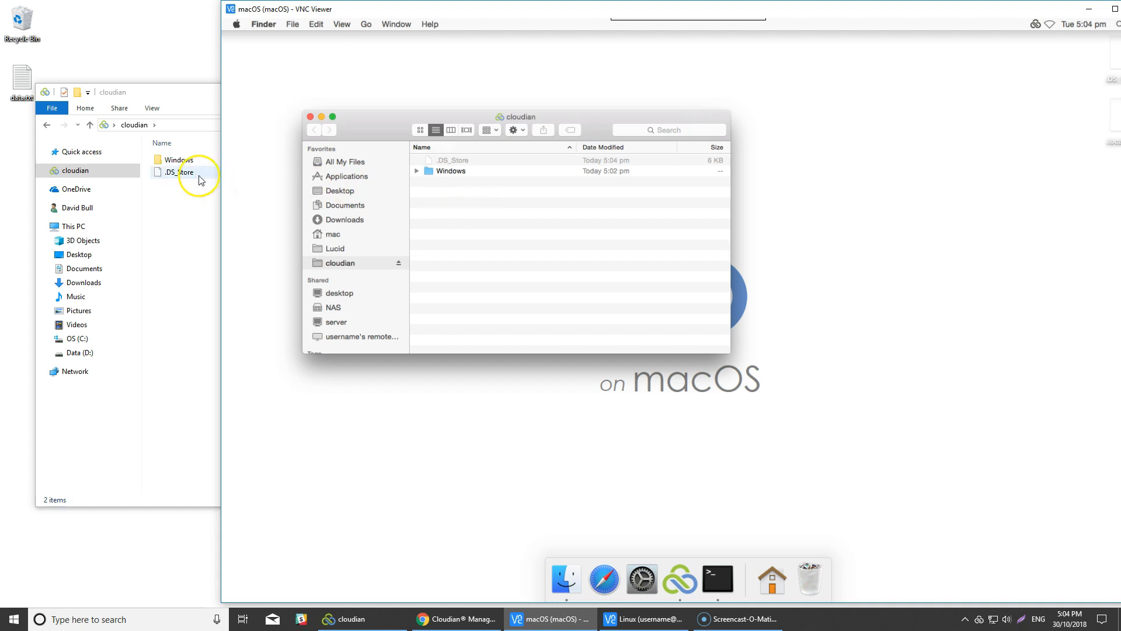
click(457, 213)
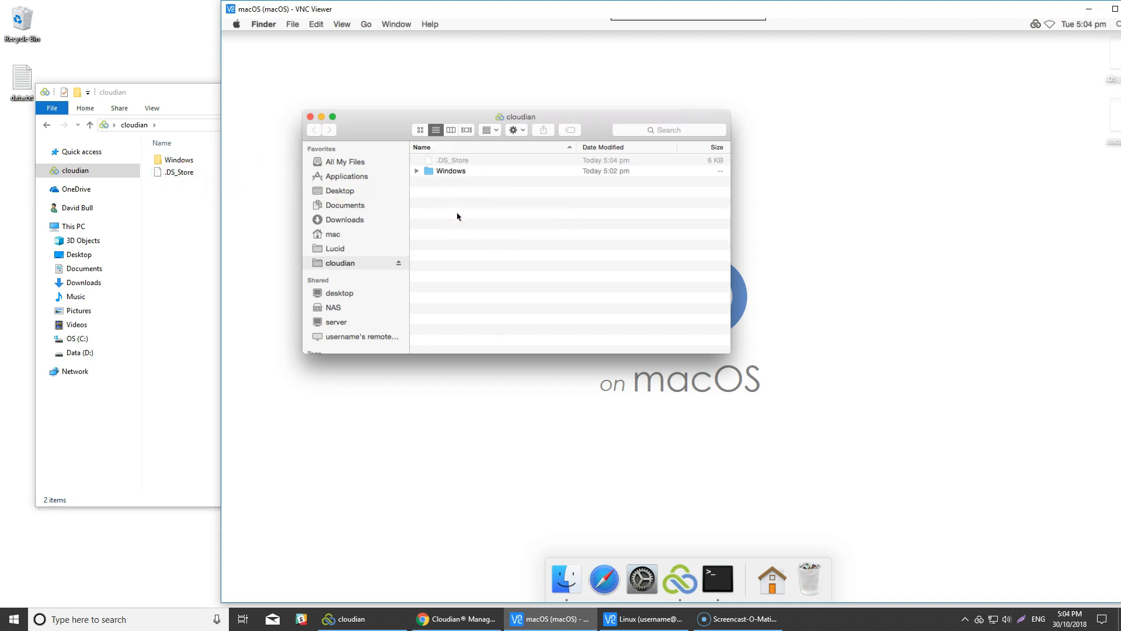
right_click(457, 216)
click(477, 218)
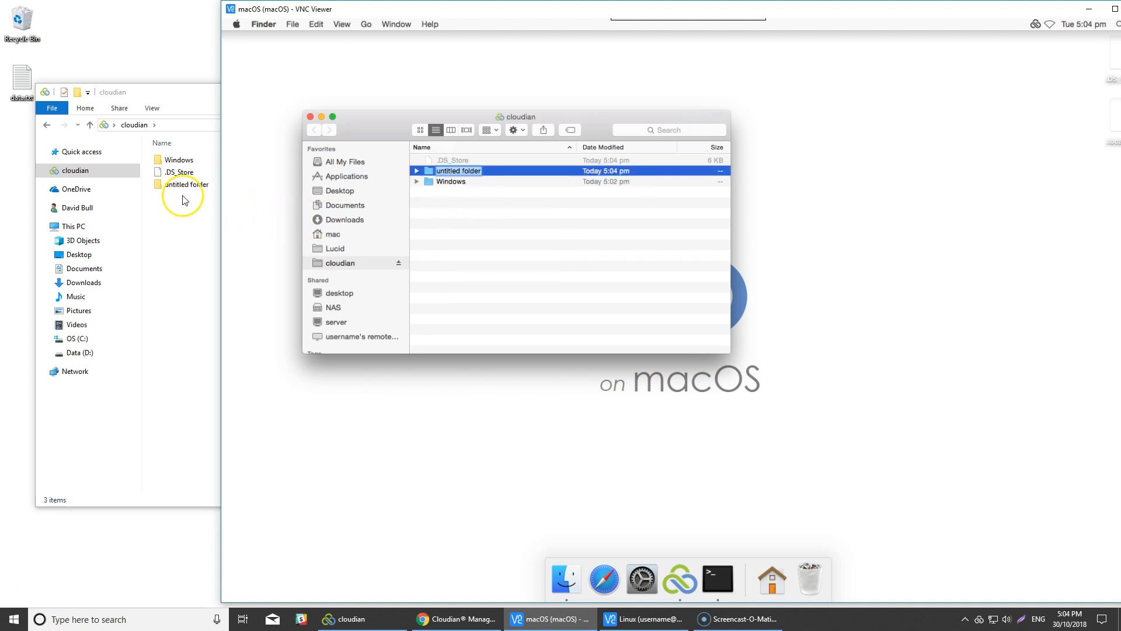
text(macOS)
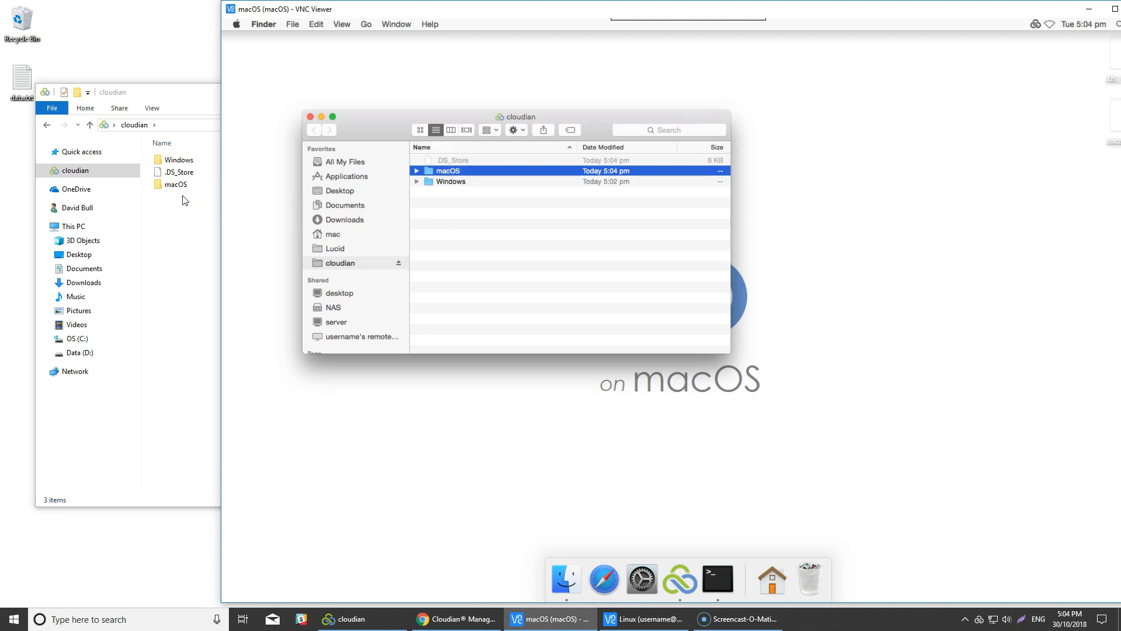
drag(445, 116, 396, 116)
Connect Linux's LucidLink to cloudian.filespace and open its folder listing macOS and Windows.
click(666, 624)
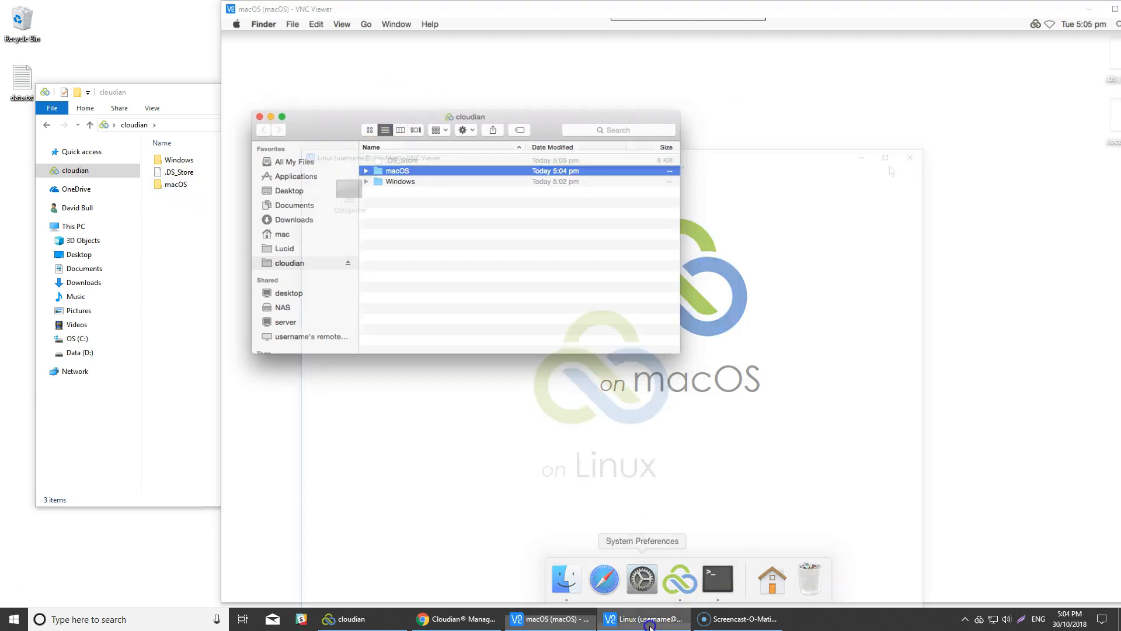
mouse_move(502, 49)
drag(512, 48, 758, 72)
click(626, 580)
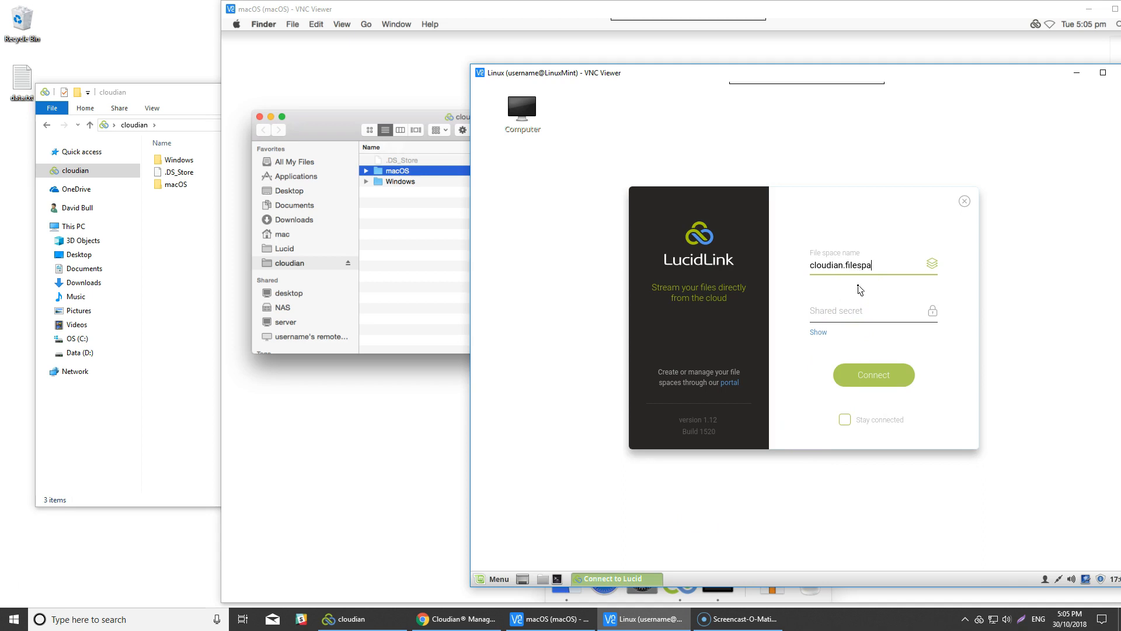
key(Tab)
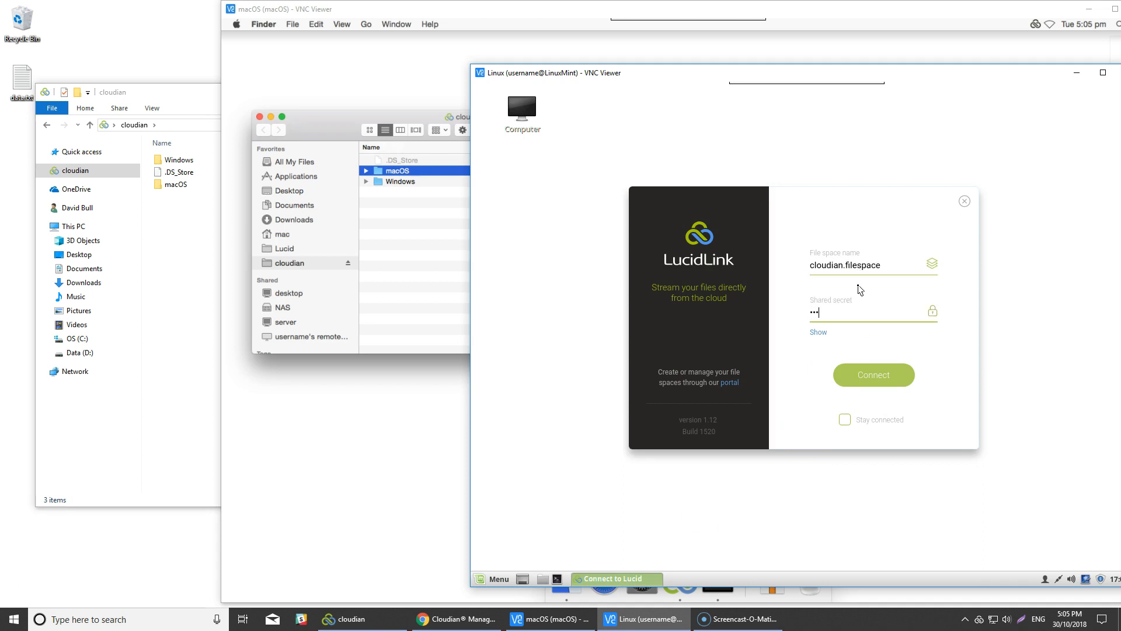
key(Return)
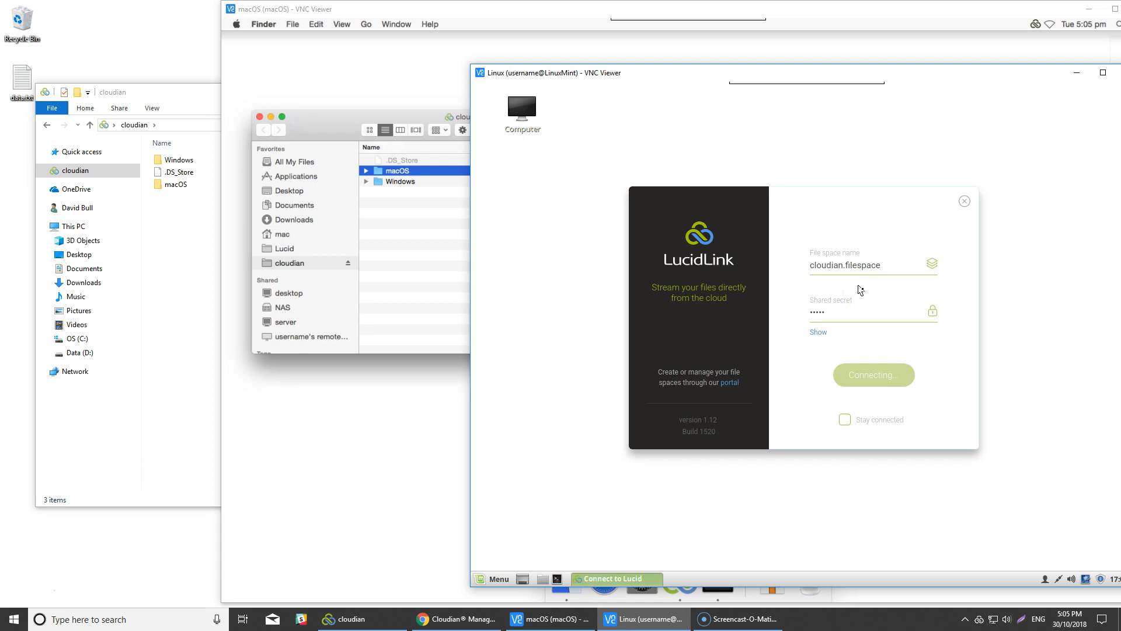
click(898, 373)
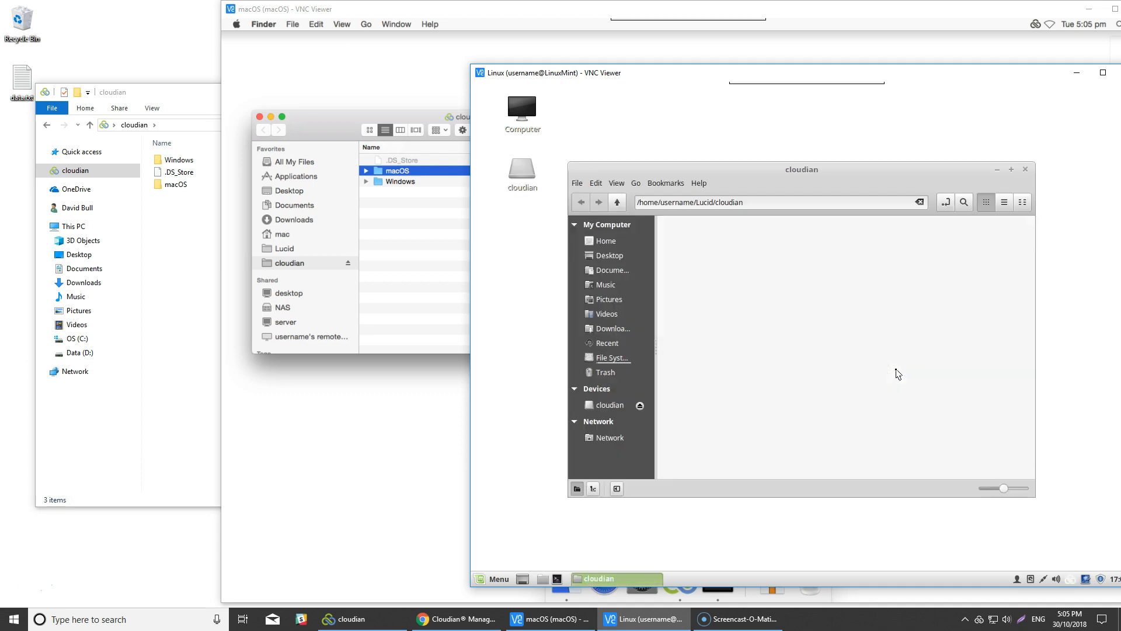
drag(777, 174, 718, 174)
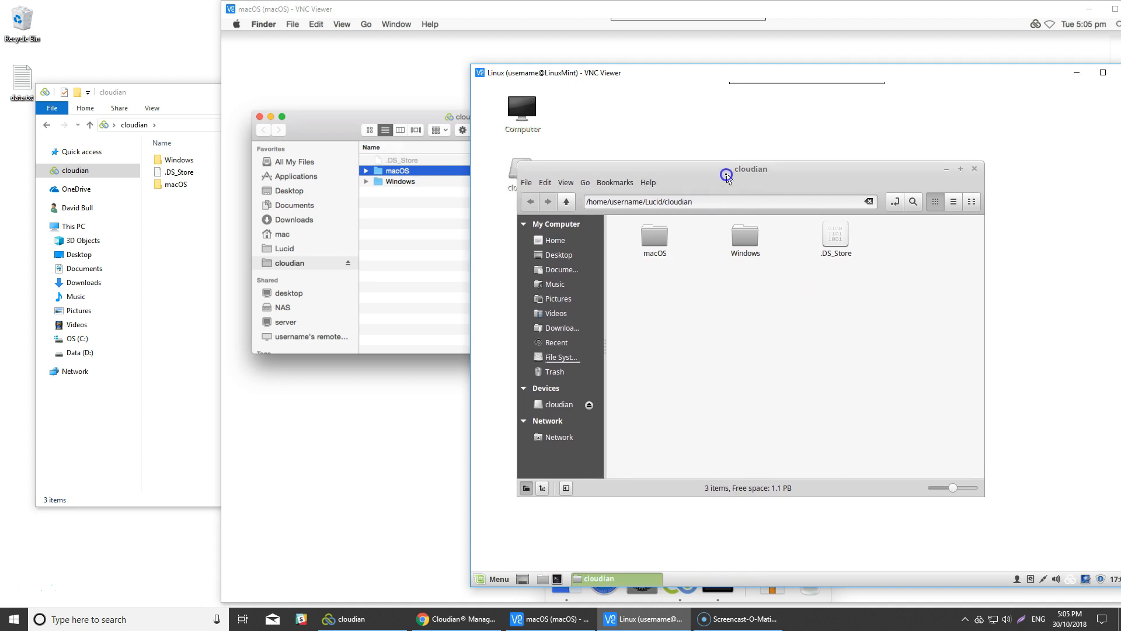
Create a new folder named Linux in the cloudian filespace.
right_click(654, 302)
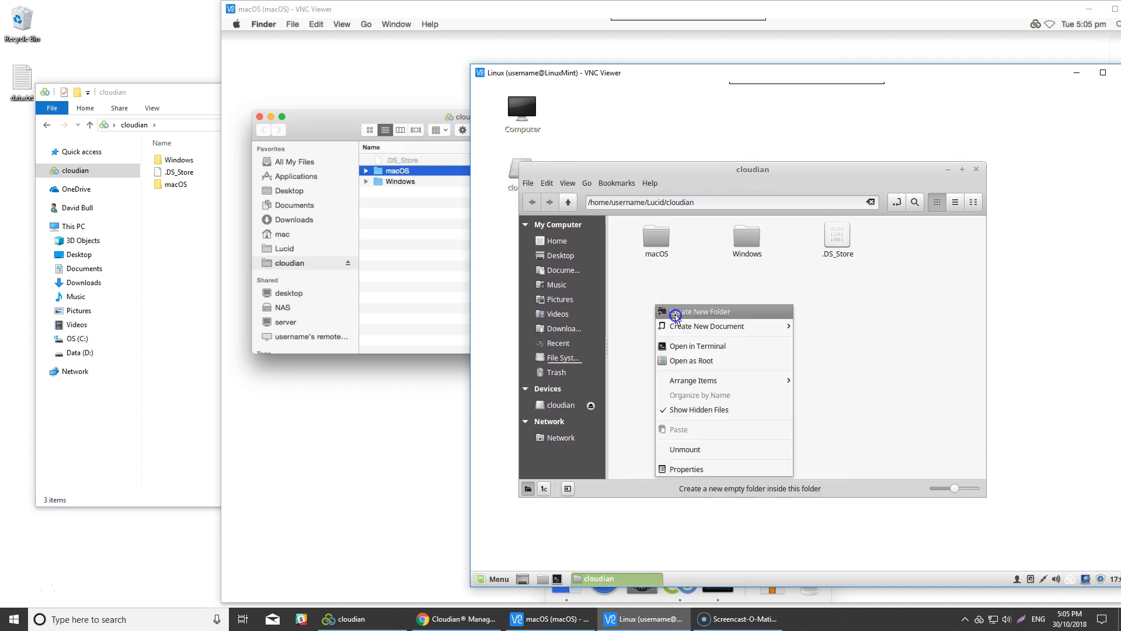
click(676, 313)
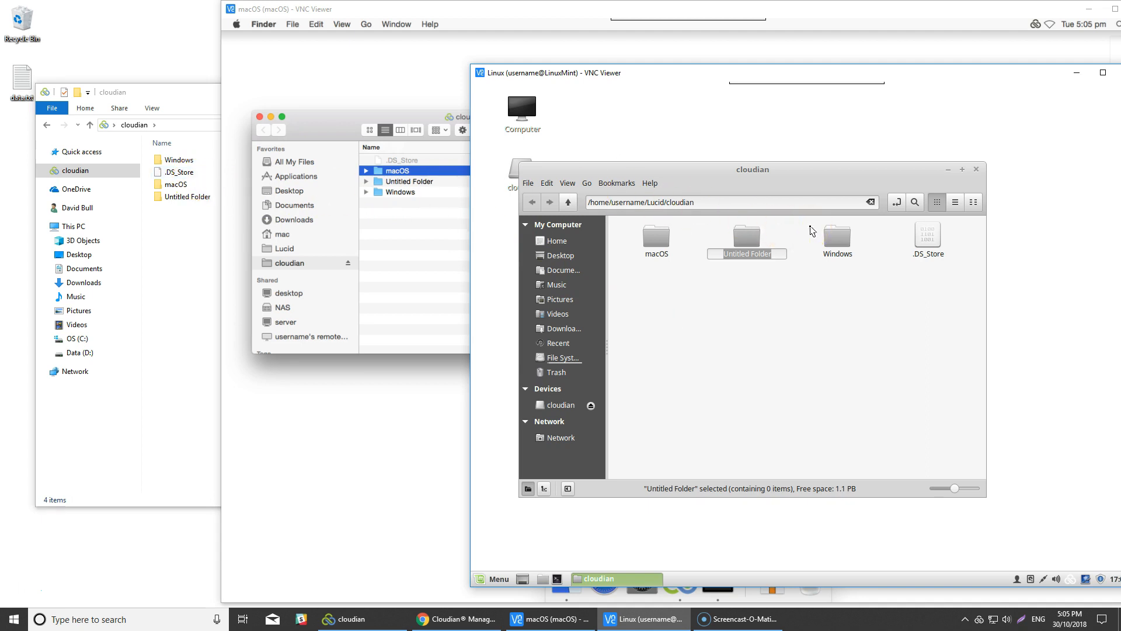
text(Linux)
key(Return)
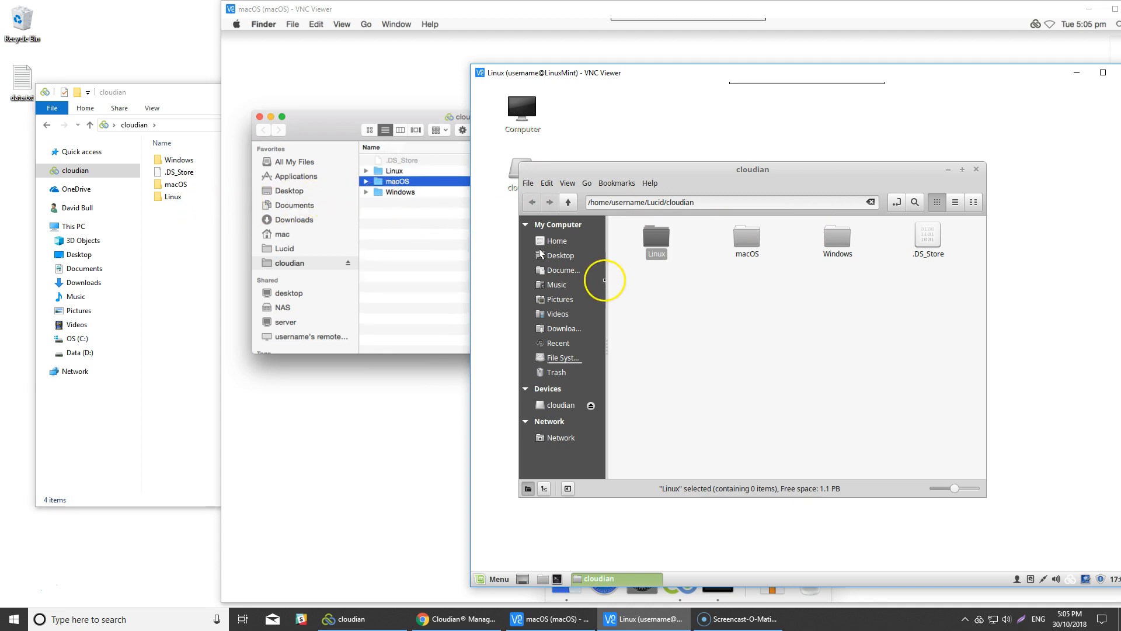
Create an empty document named data.txt beside it.
right_click(658, 305)
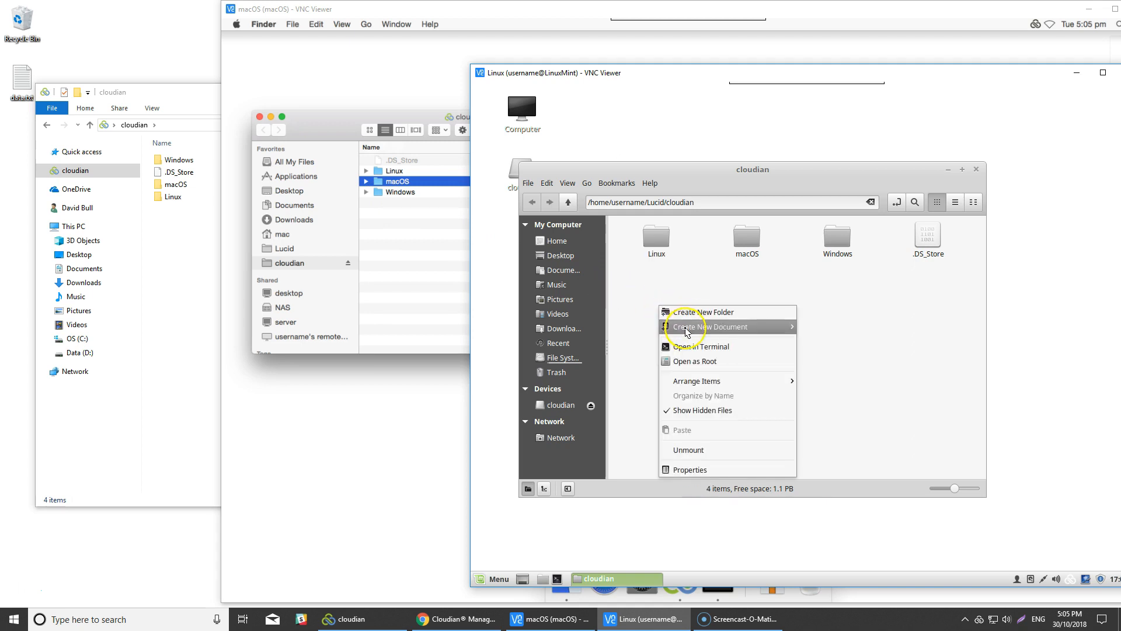
mouse_move(686, 330)
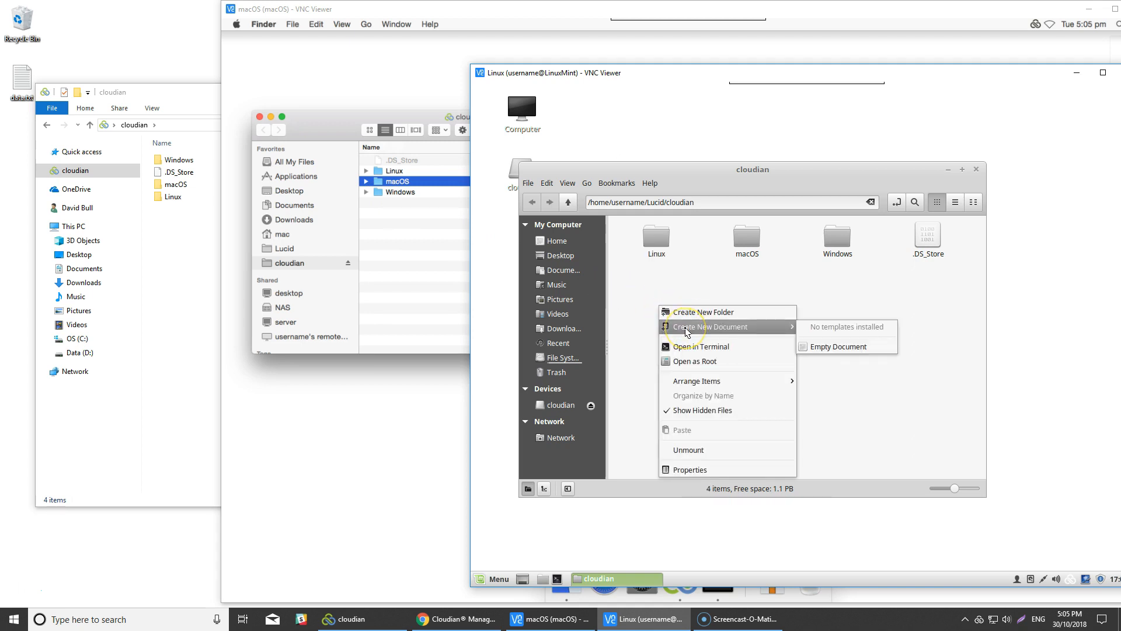
click(819, 347)
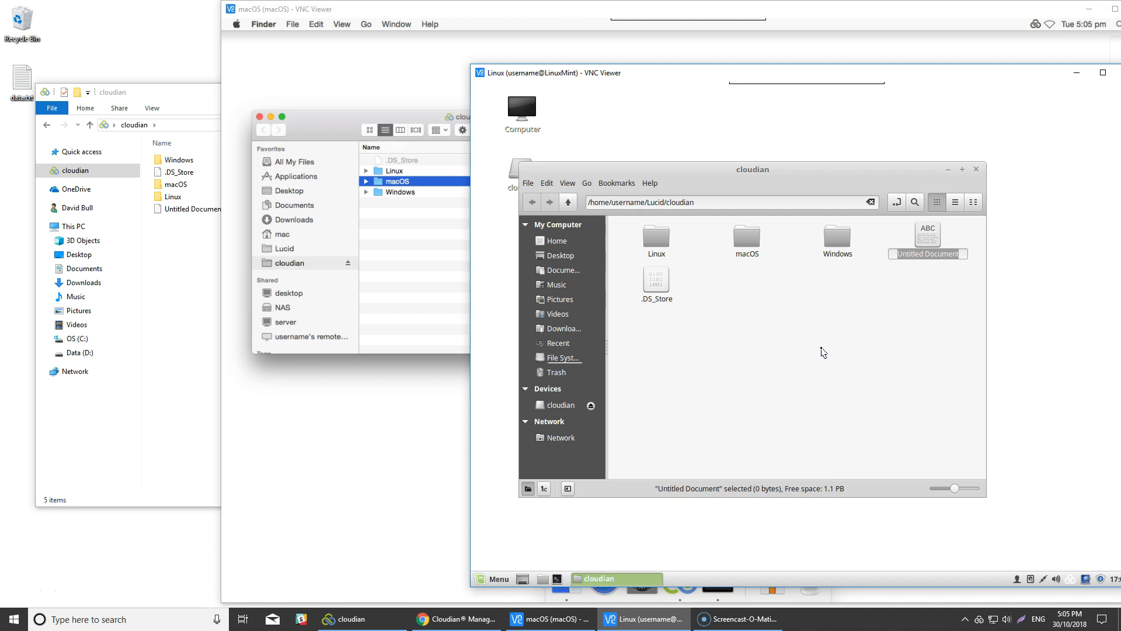
text(data.tx)
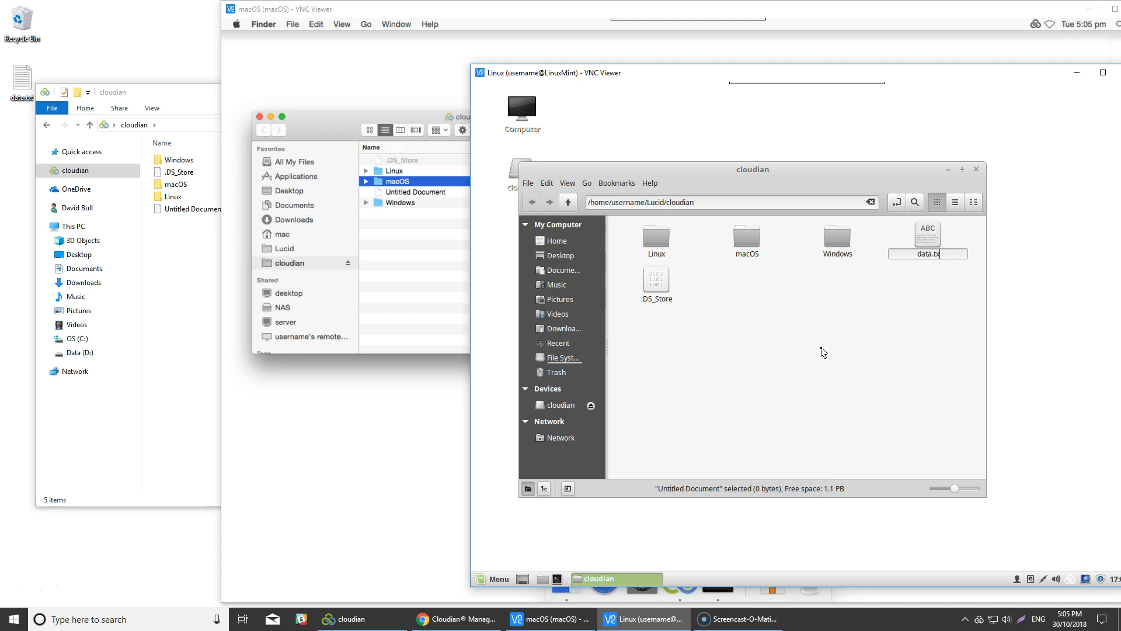
text(t)
key(Return)
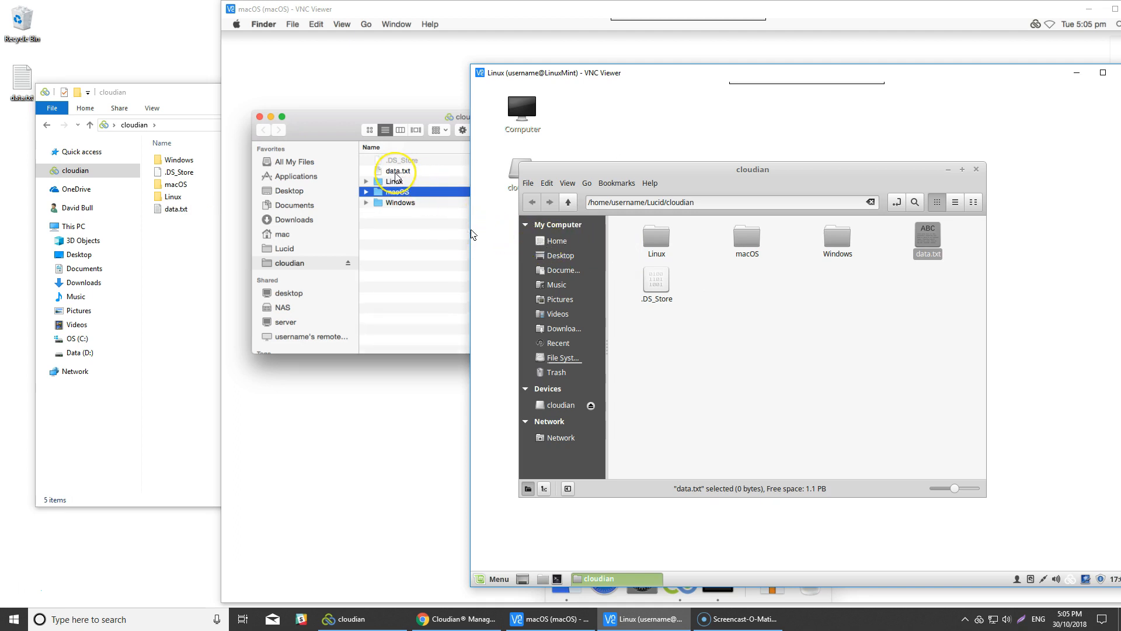
Open data.txt in LibreOffice Writer.
right_click(934, 237)
mouse_move(968, 268)
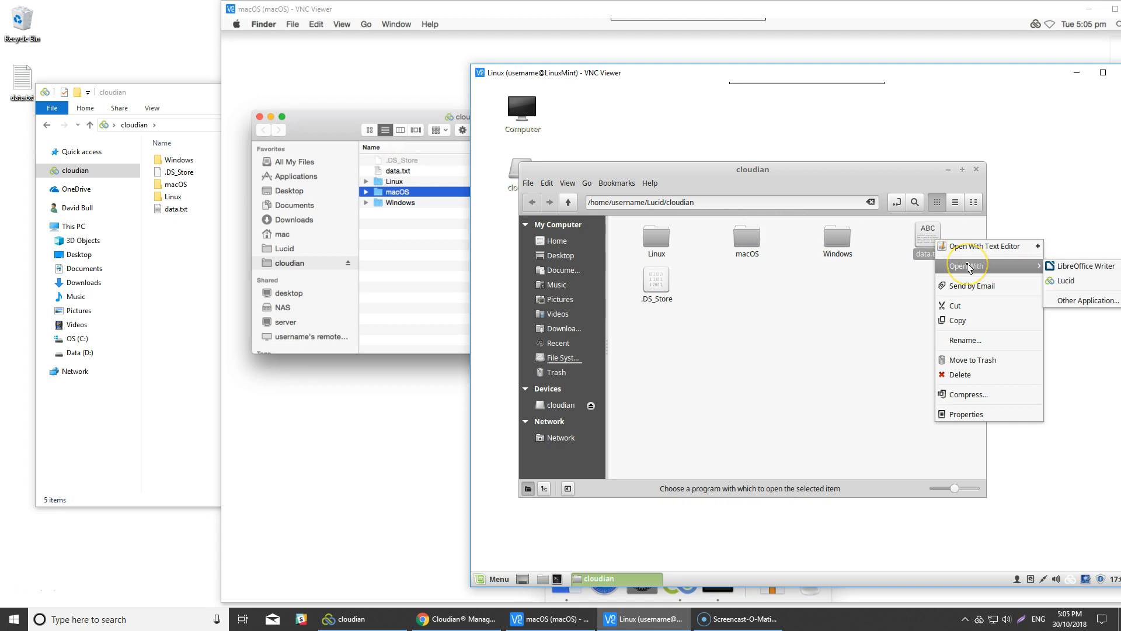
click(1063, 269)
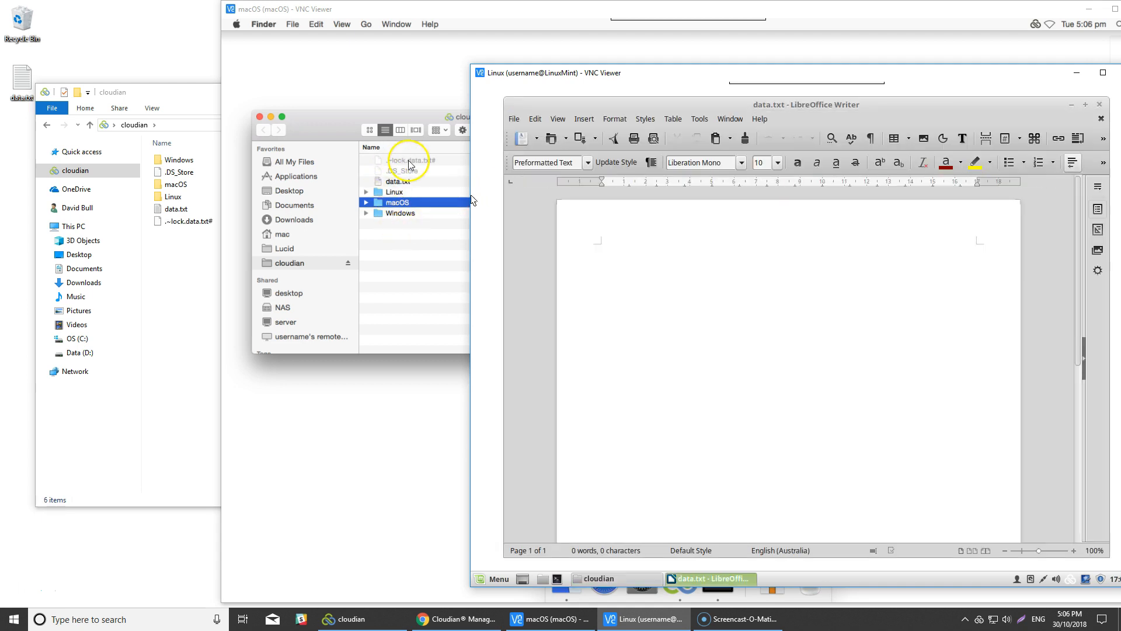
Type 'Some data', save keeping Text format, and close the document.
click(629, 244)
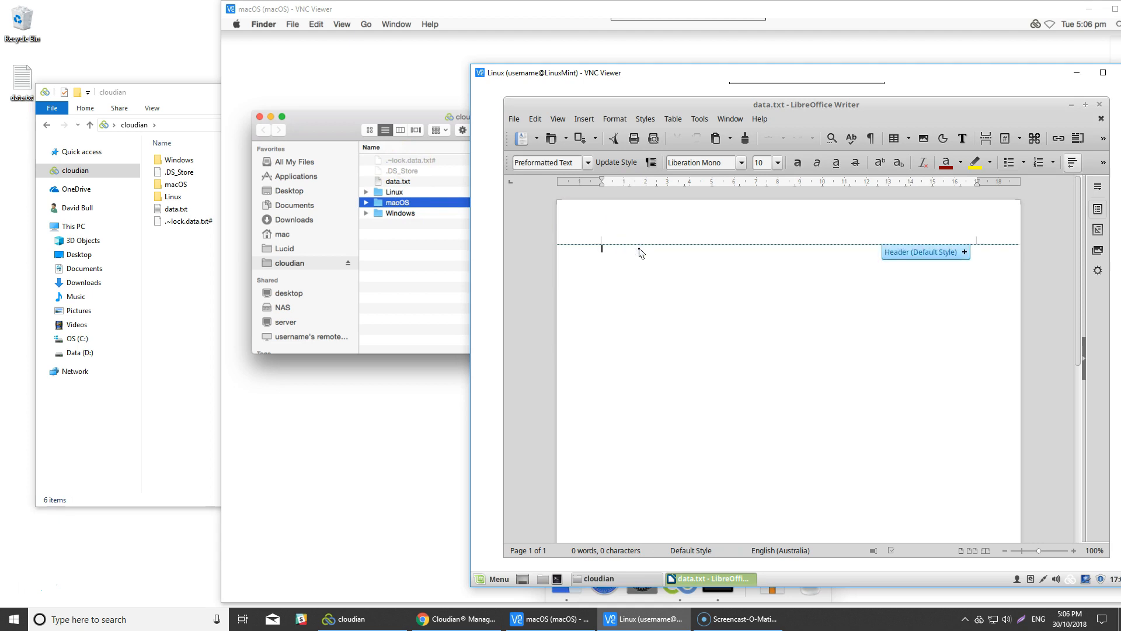
text(some)
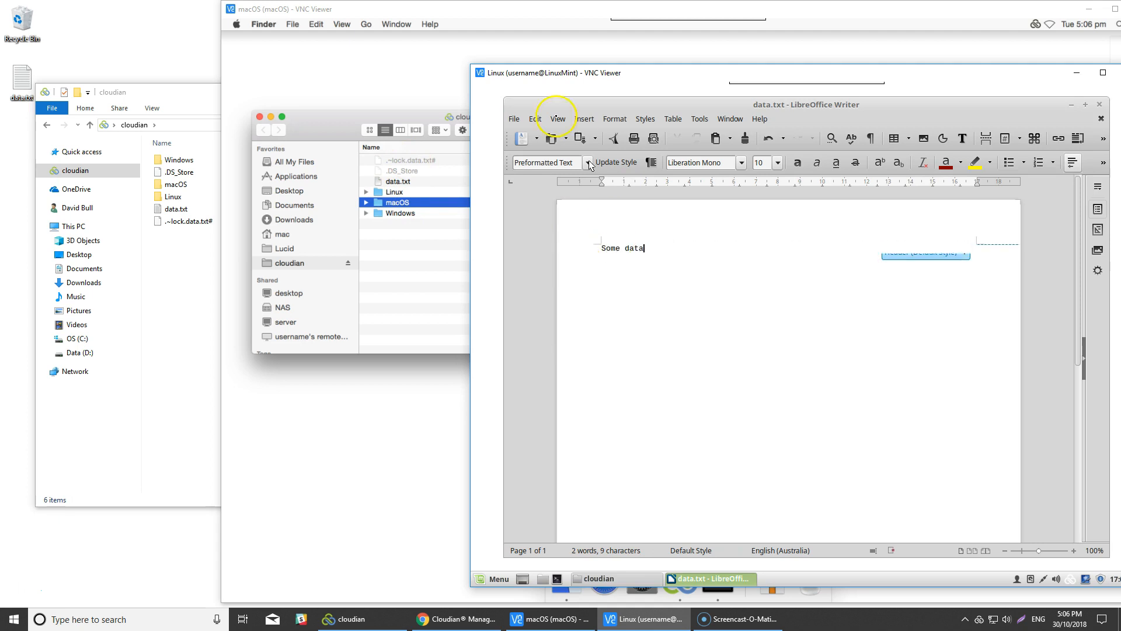
click(514, 121)
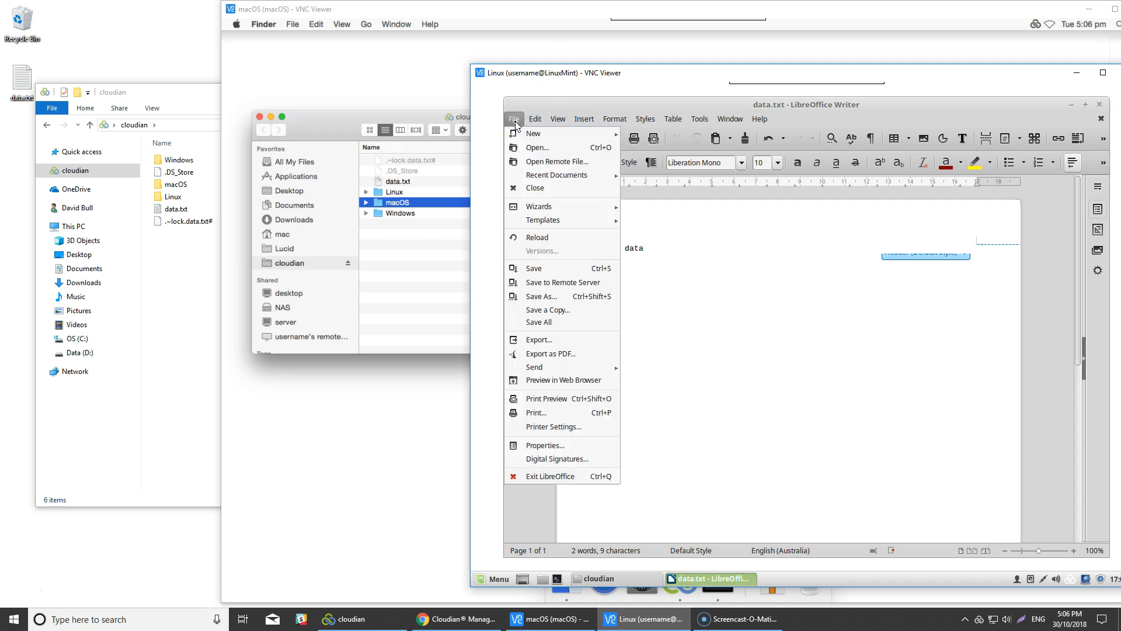
click(540, 268)
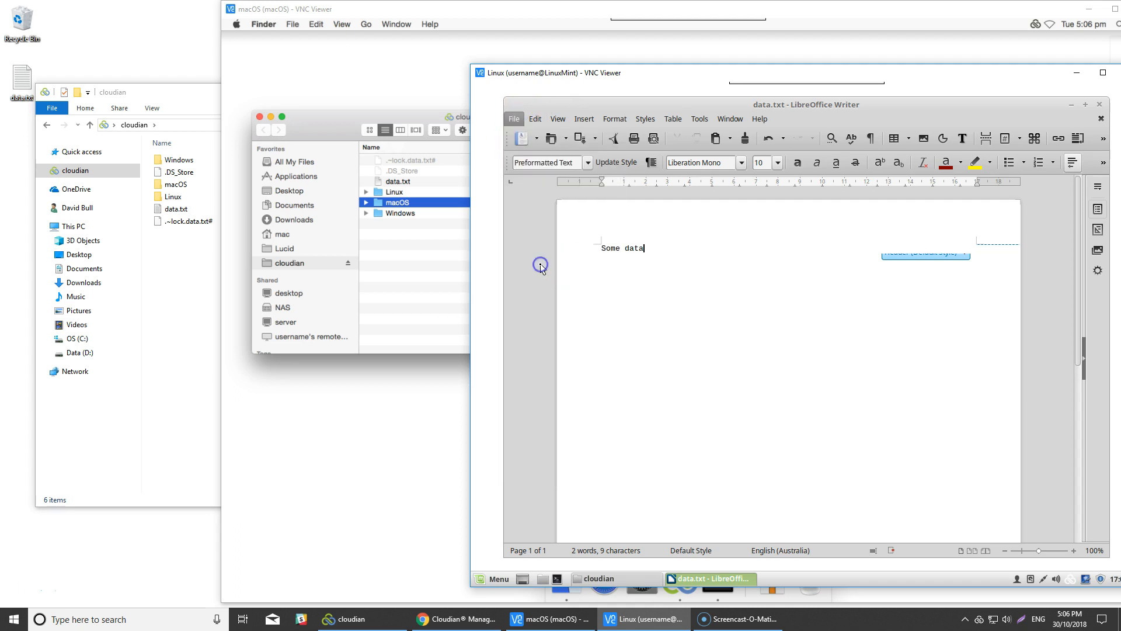
click(904, 374)
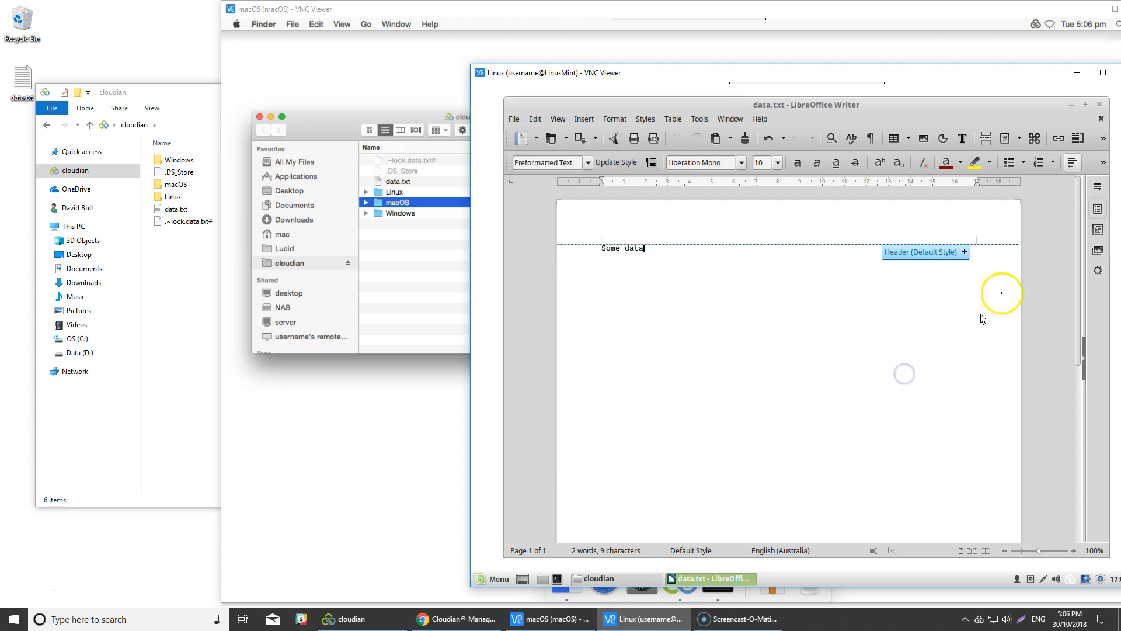
click(1099, 105)
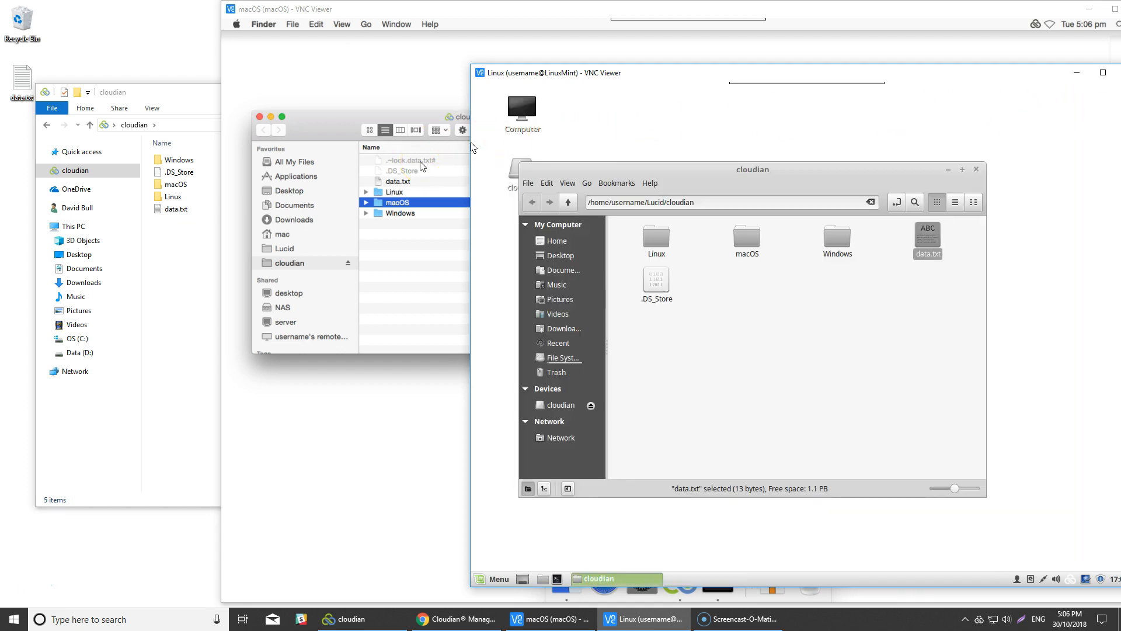
On Windows, add 'Something else' as line two of data.txt and save it.
right_click(177, 210)
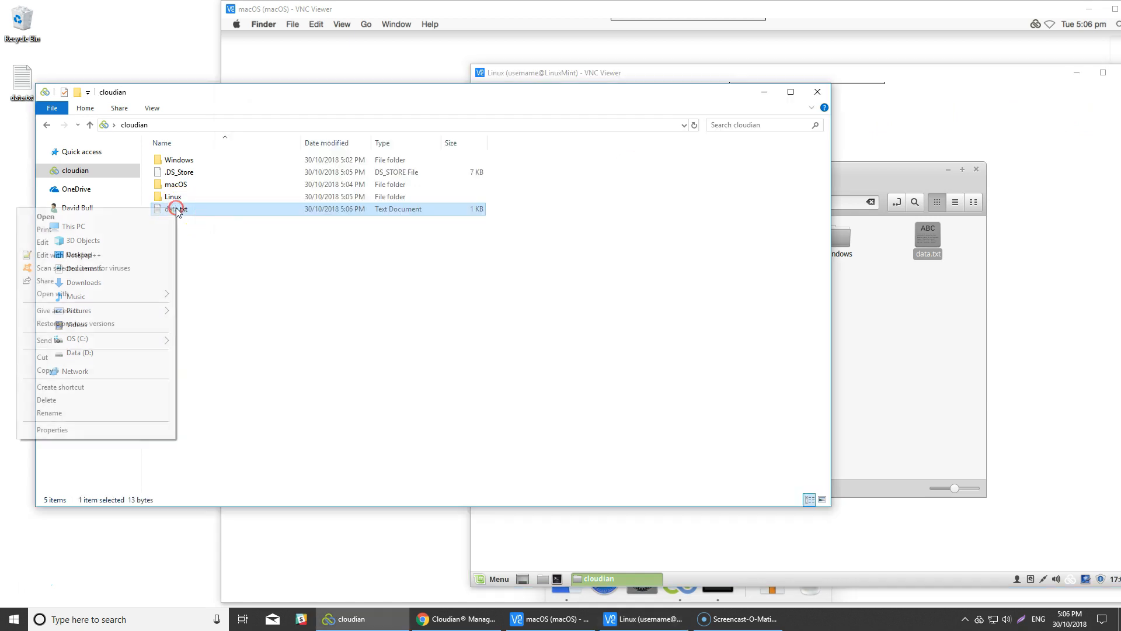
click(101, 247)
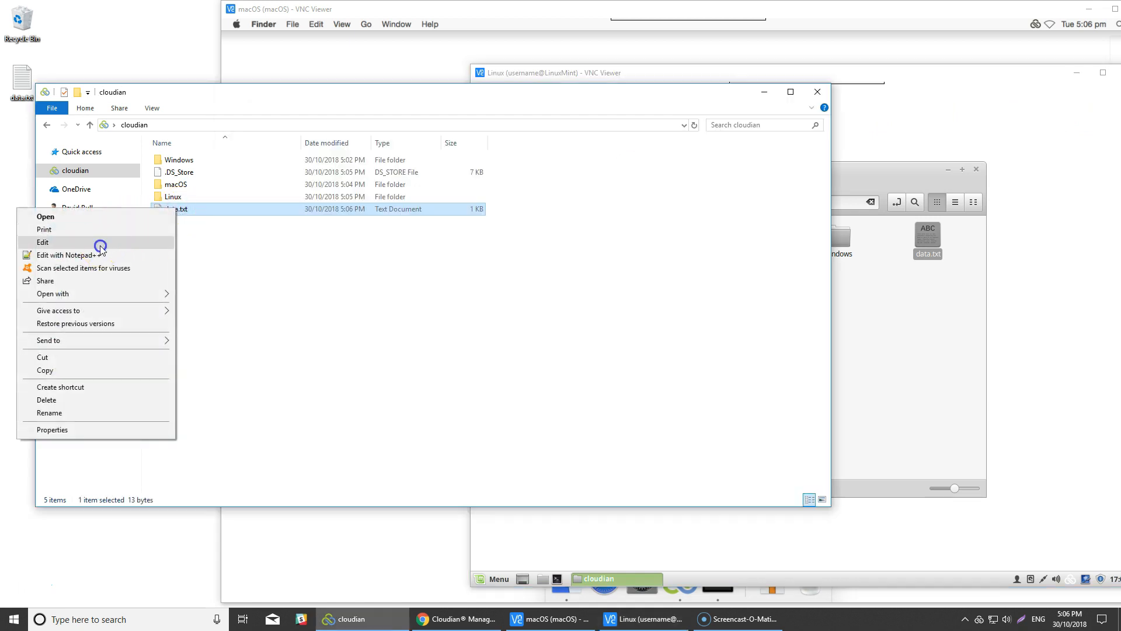
click(194, 151)
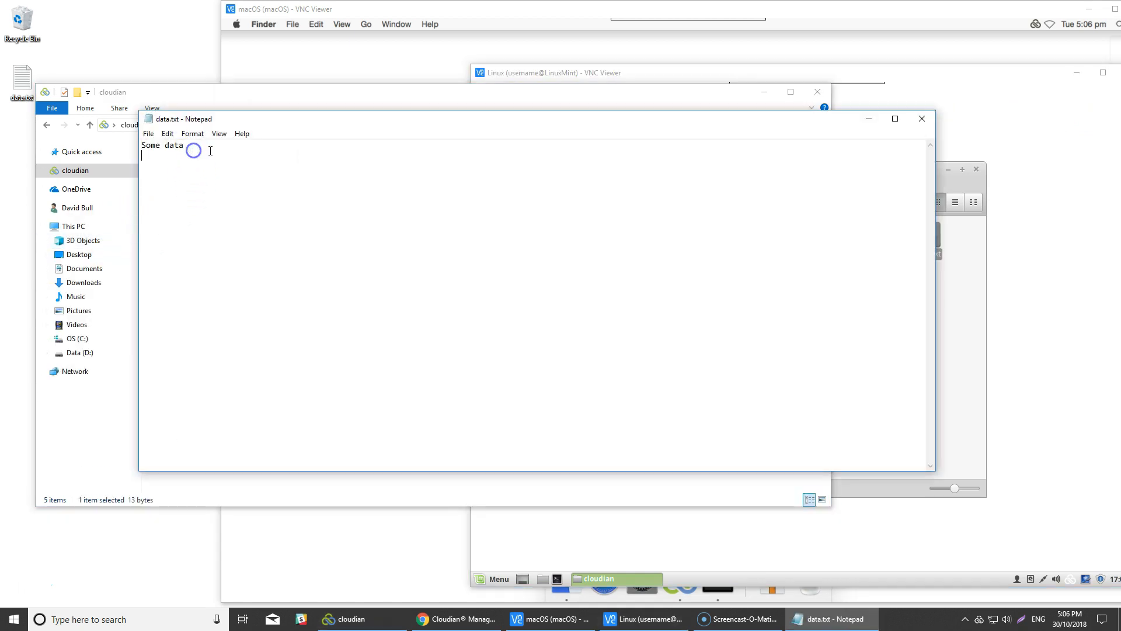
text(Something else)
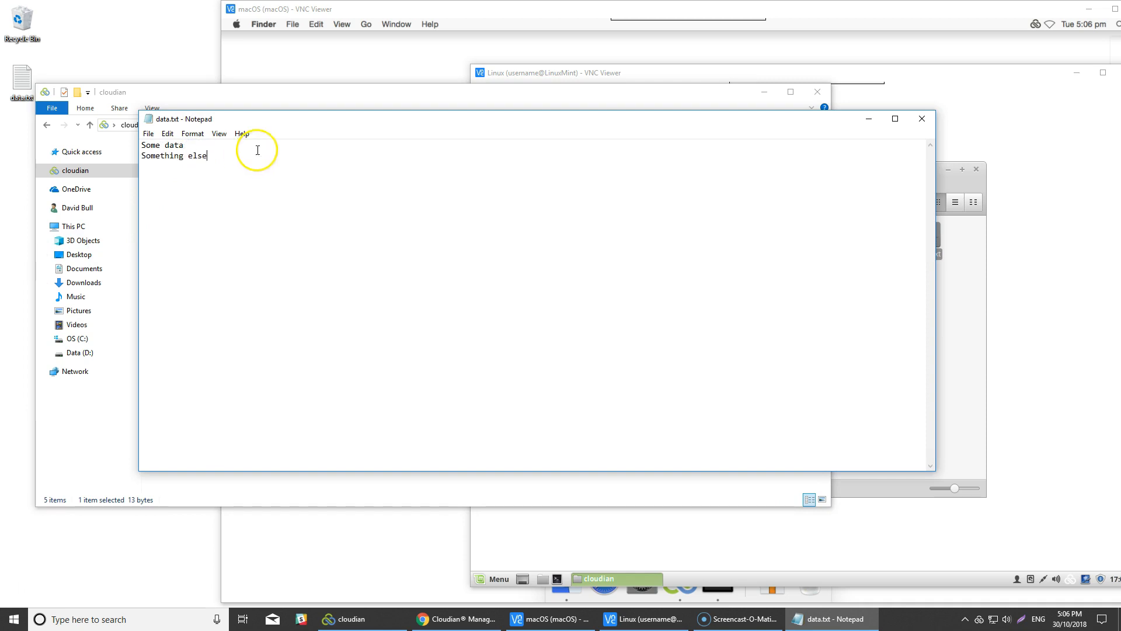
click(923, 118)
click(533, 316)
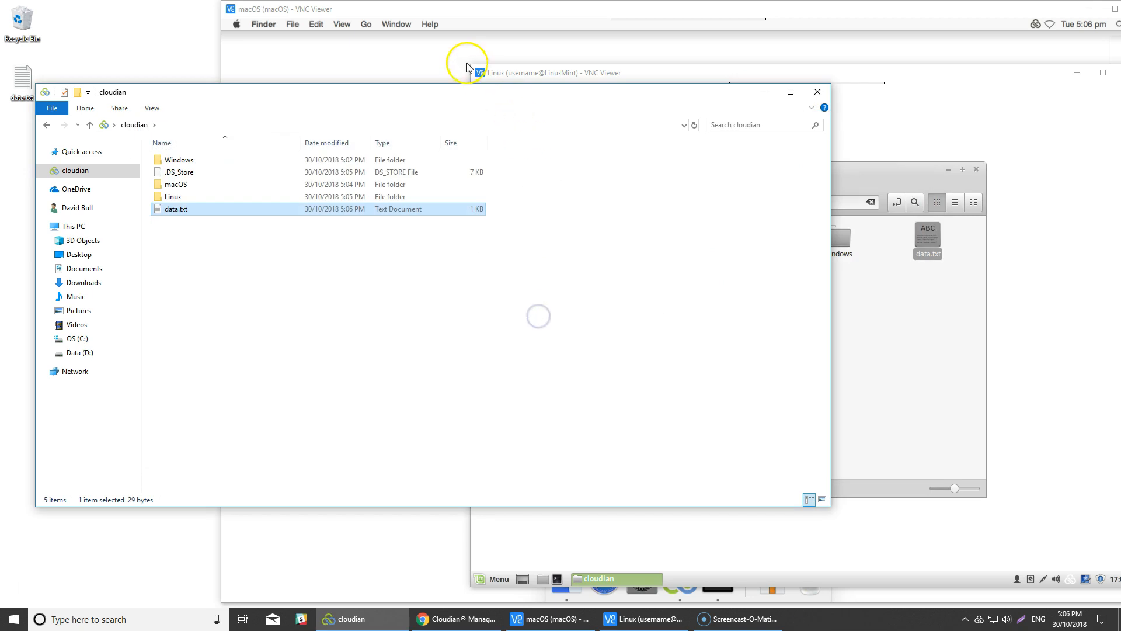
On the Mac, open data.txt in TextEdit to confirm both lines, then close it.
click(388, 11)
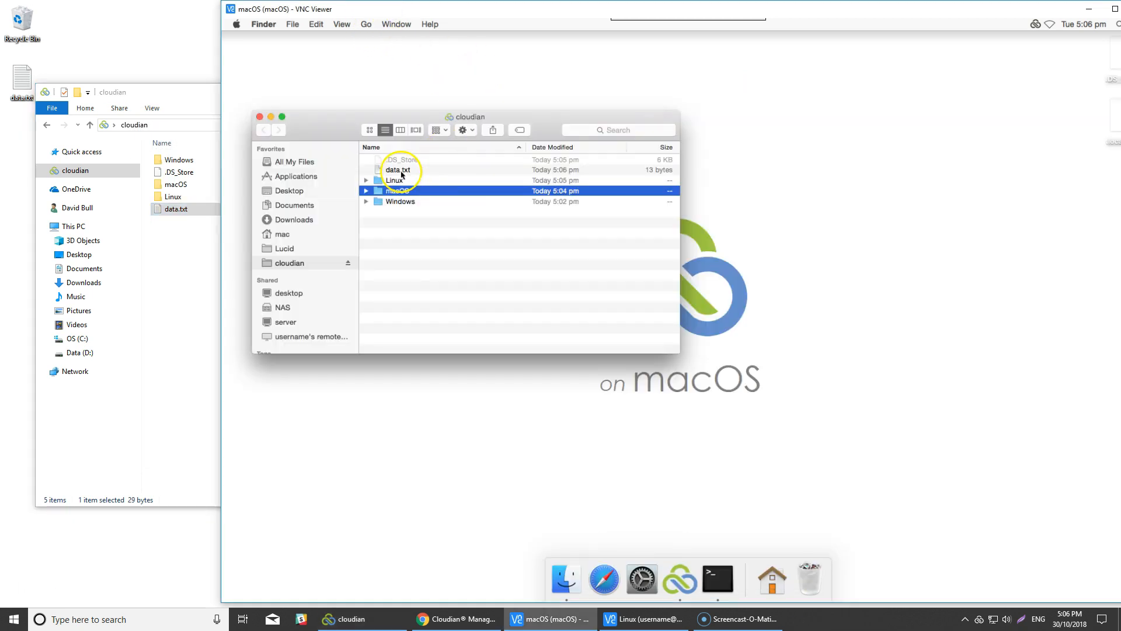
right_click(401, 171)
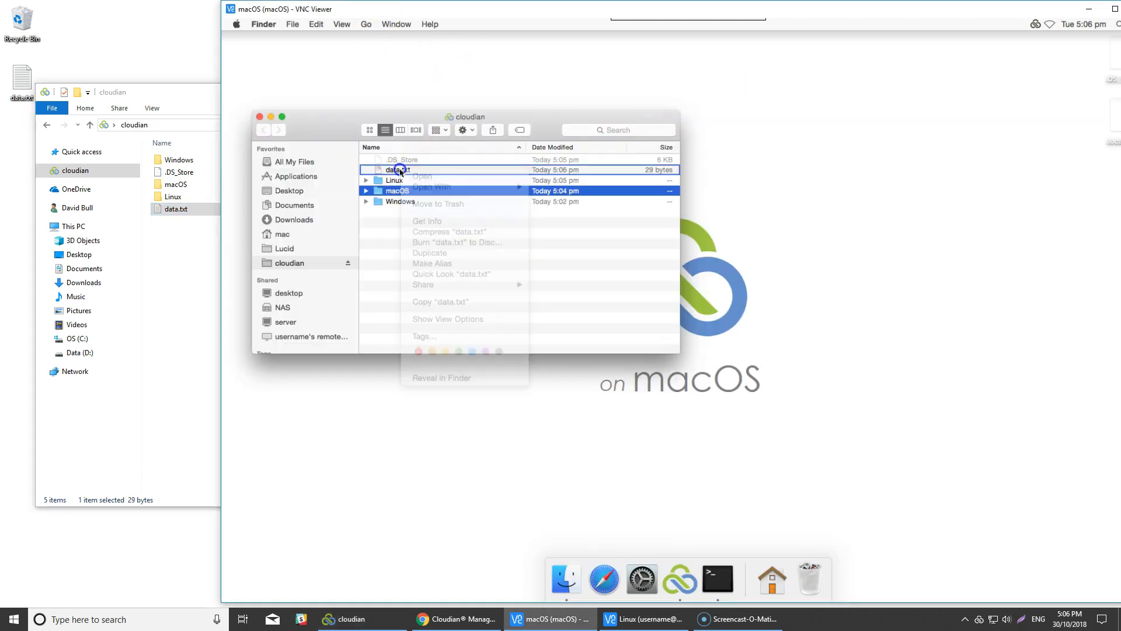
right_click(400, 170)
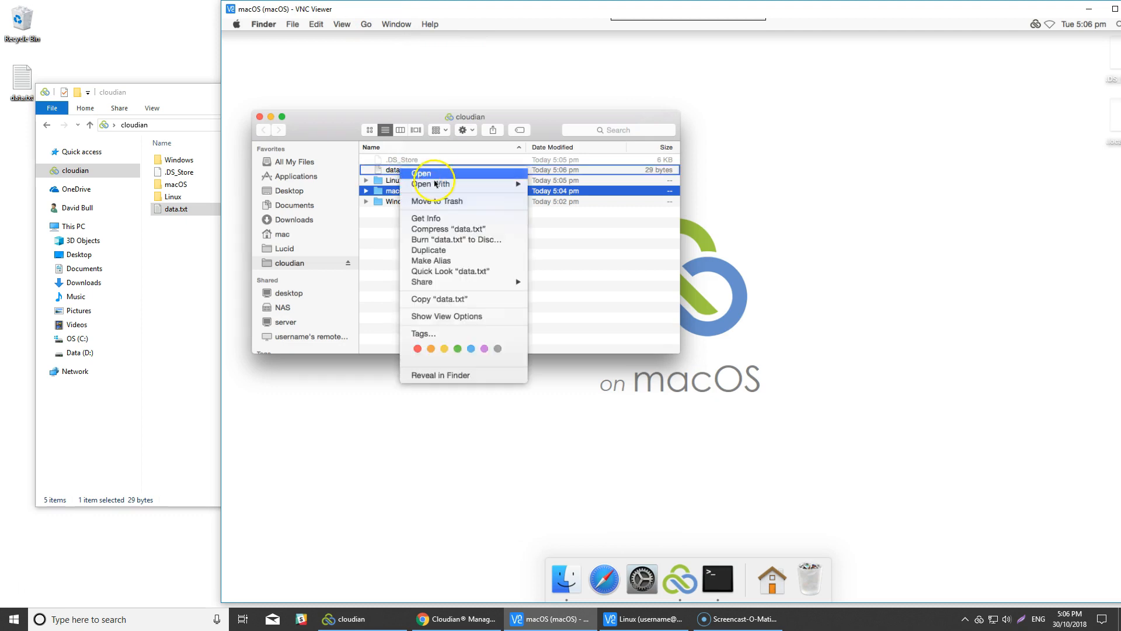
mouse_move(503, 184)
click(576, 185)
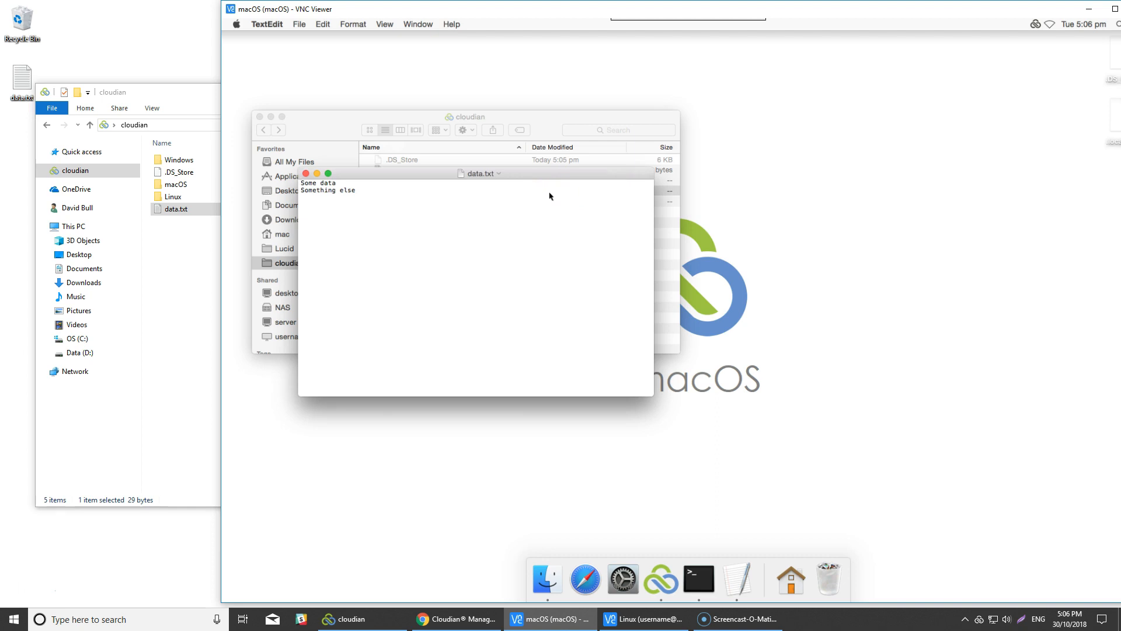
click(306, 174)
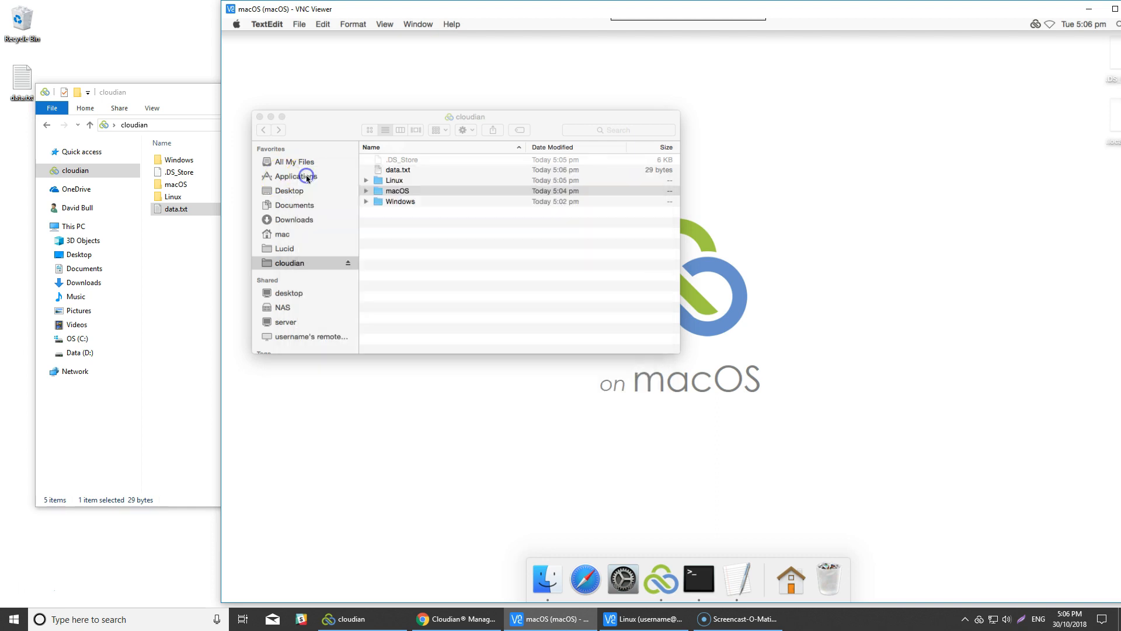
click(456, 624)
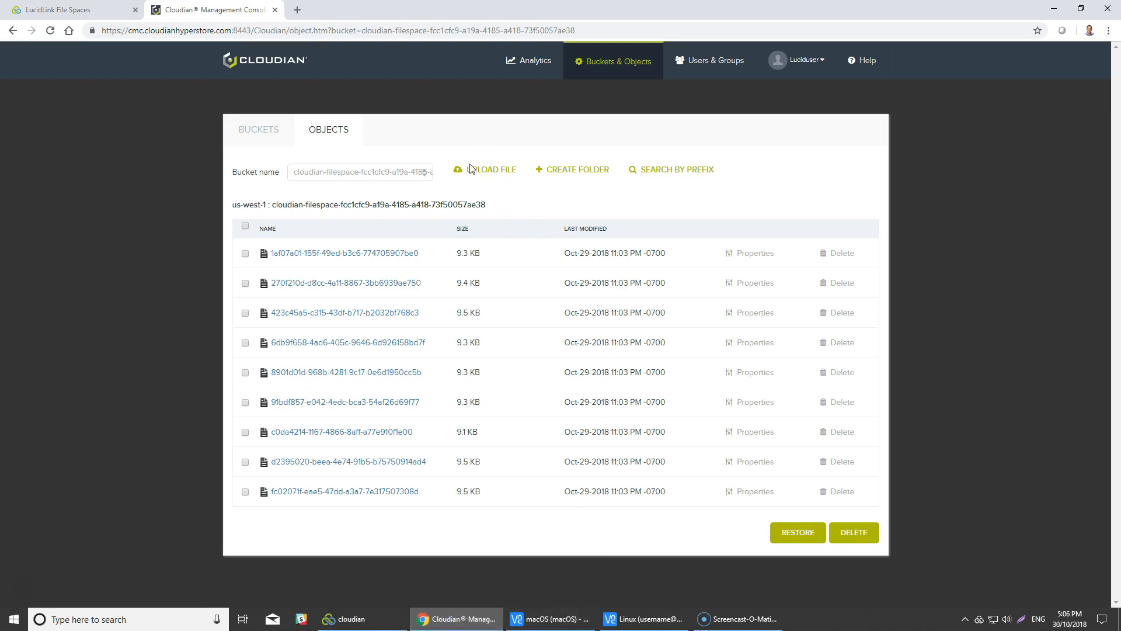
Reload the bucket's object list with F5, view page 2 then page 1, and reload again.
key(F5)
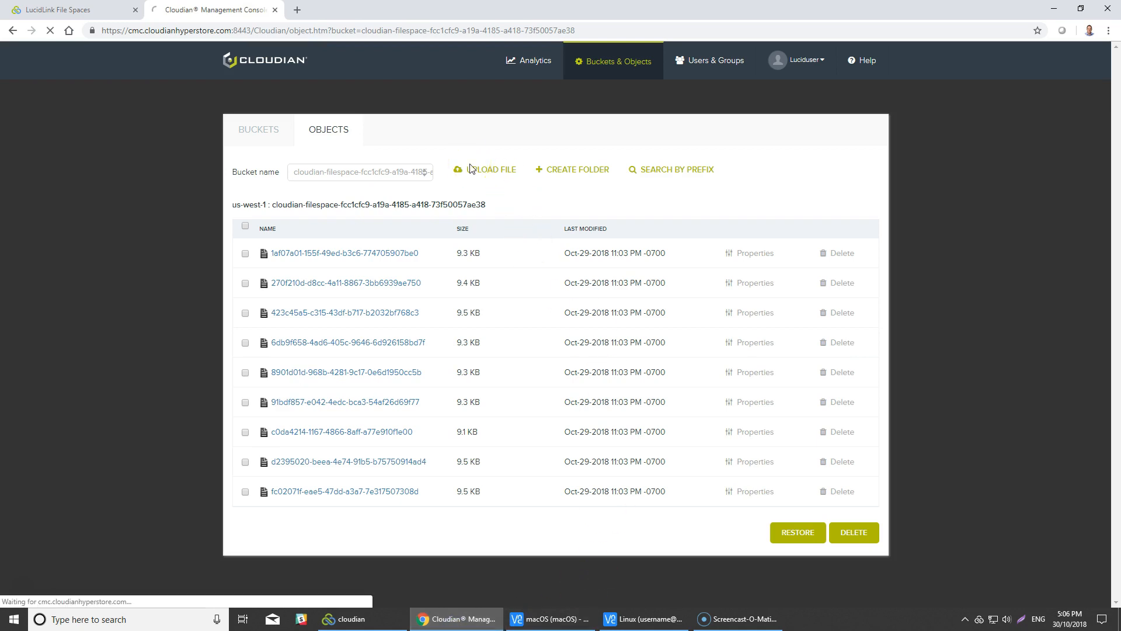
click(514, 244)
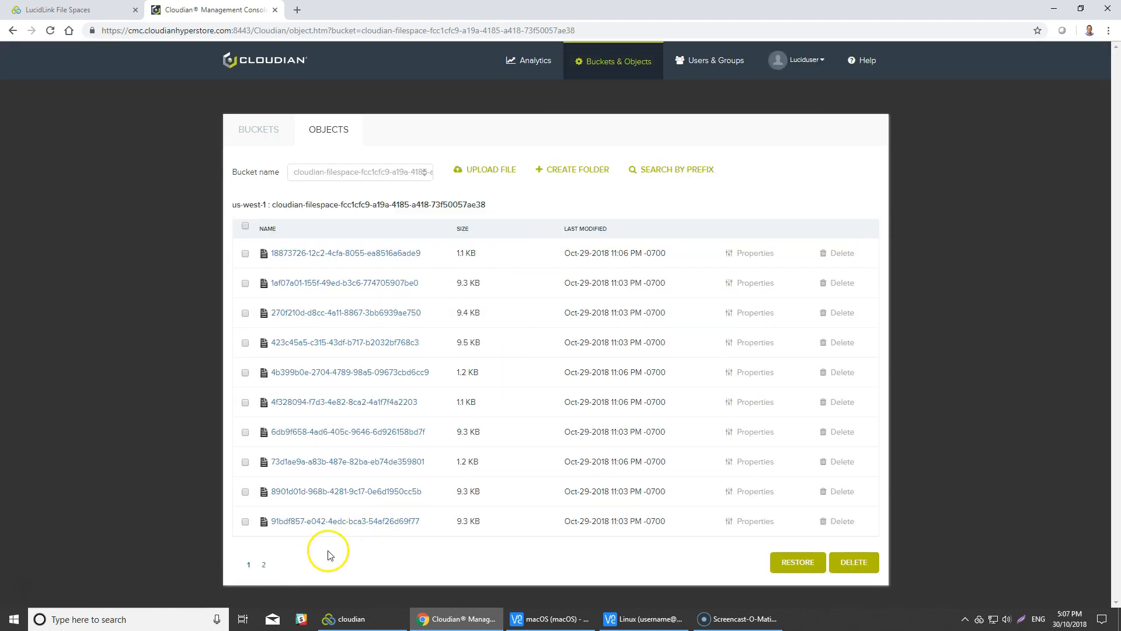
click(265, 566)
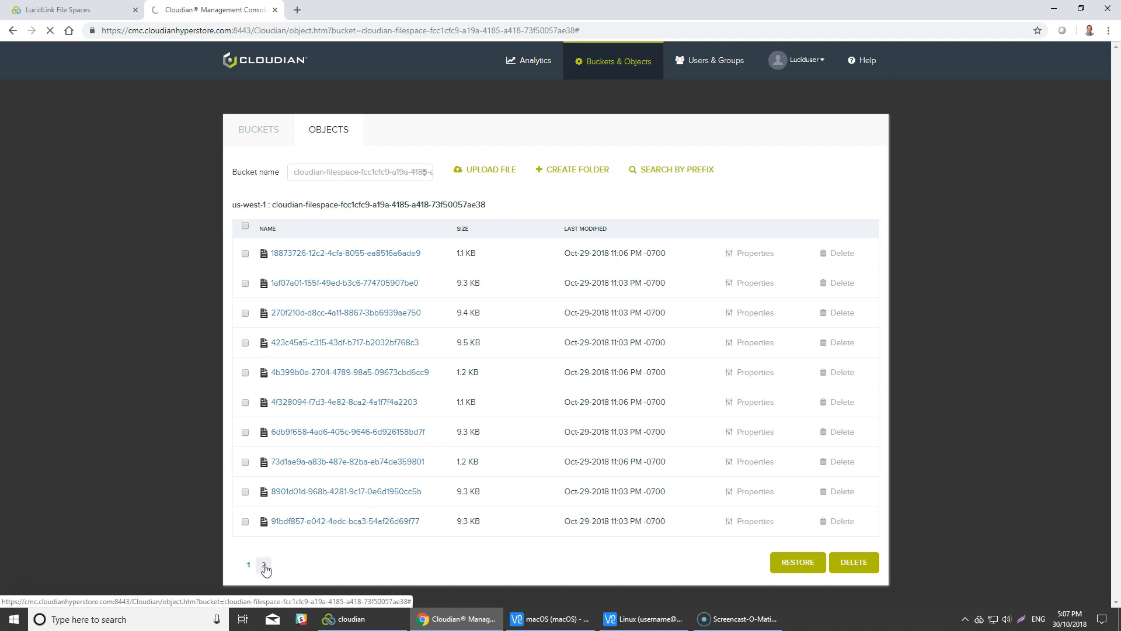
click(265, 566)
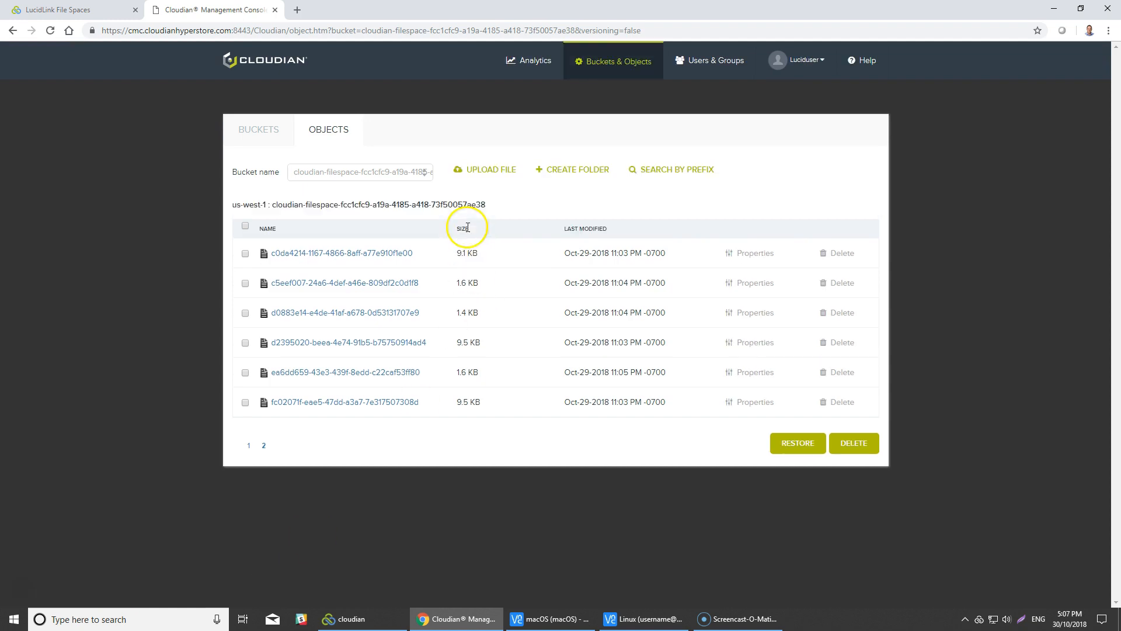
click(248, 448)
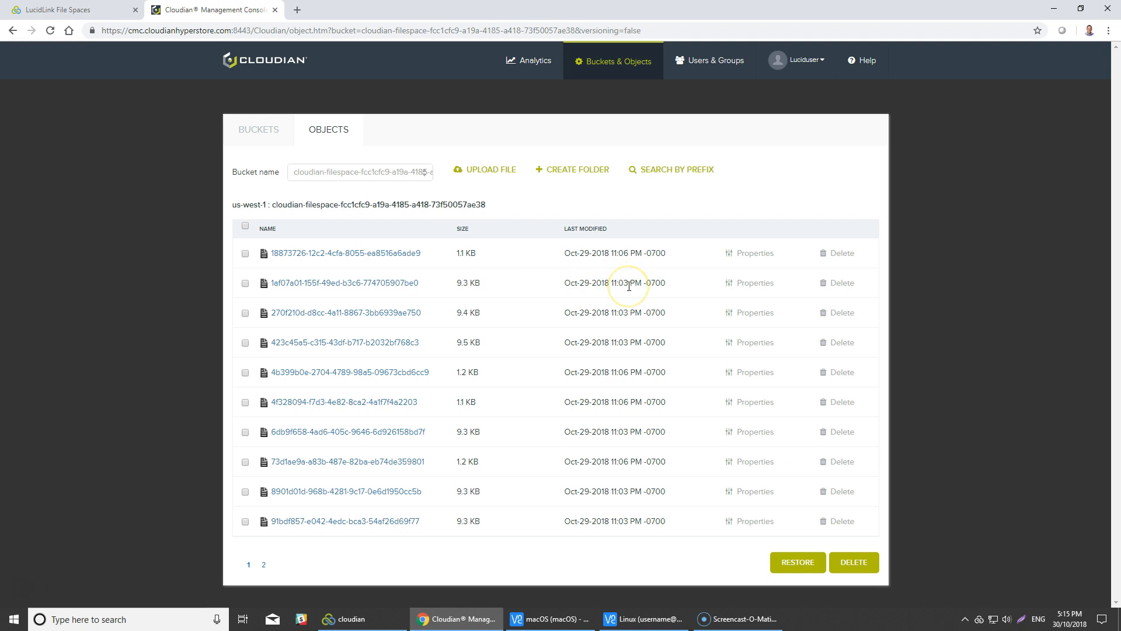
key(F5)
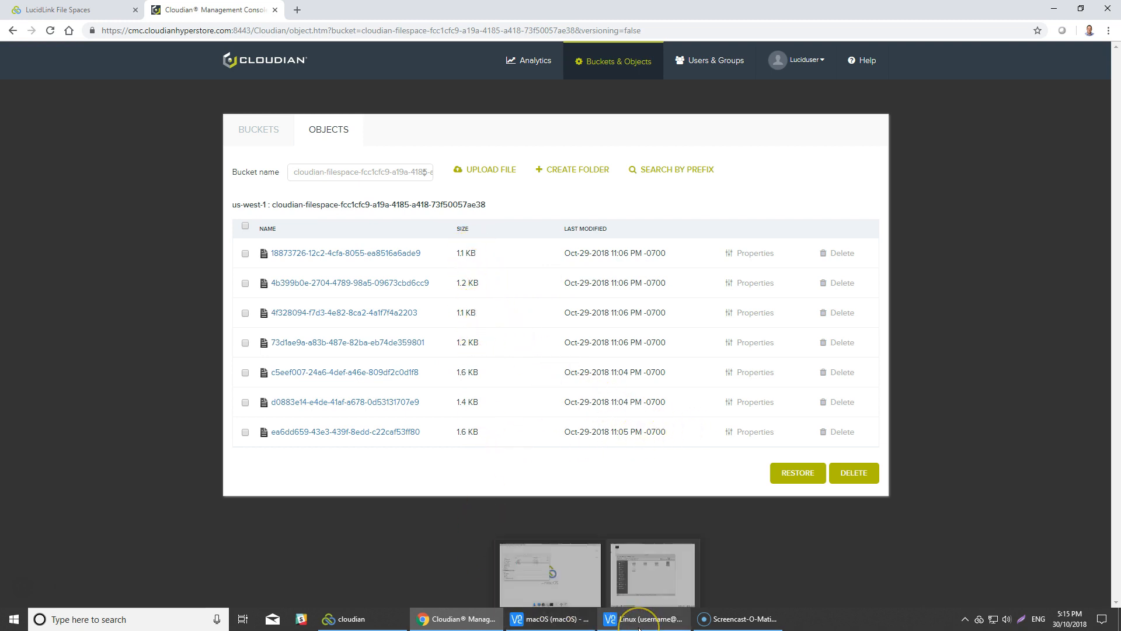
click(366, 620)
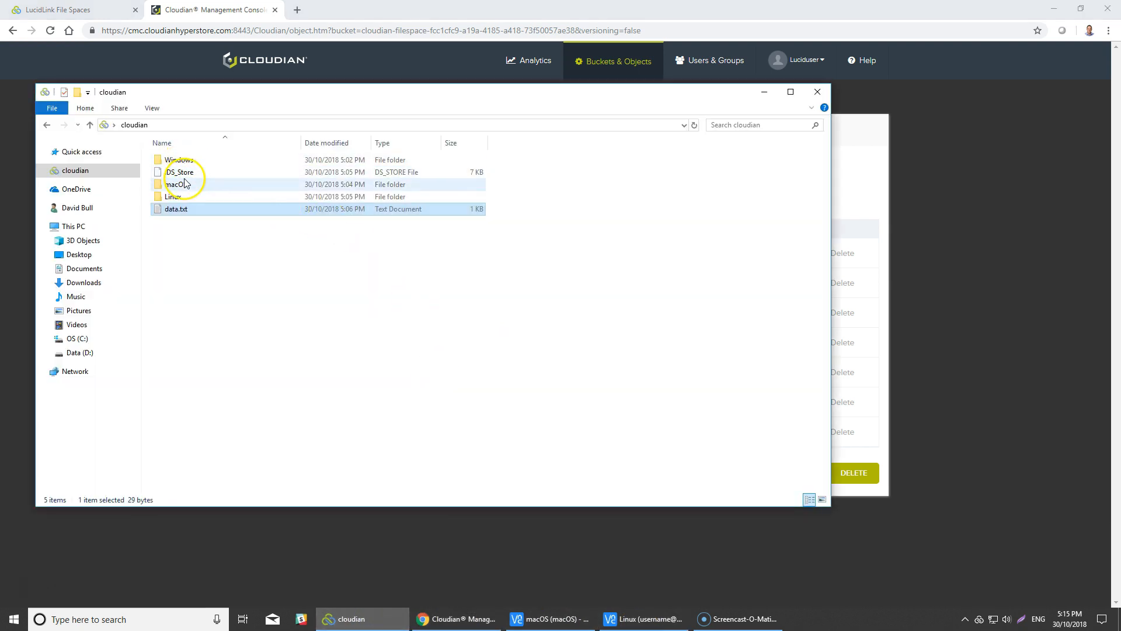
double_click(174, 209)
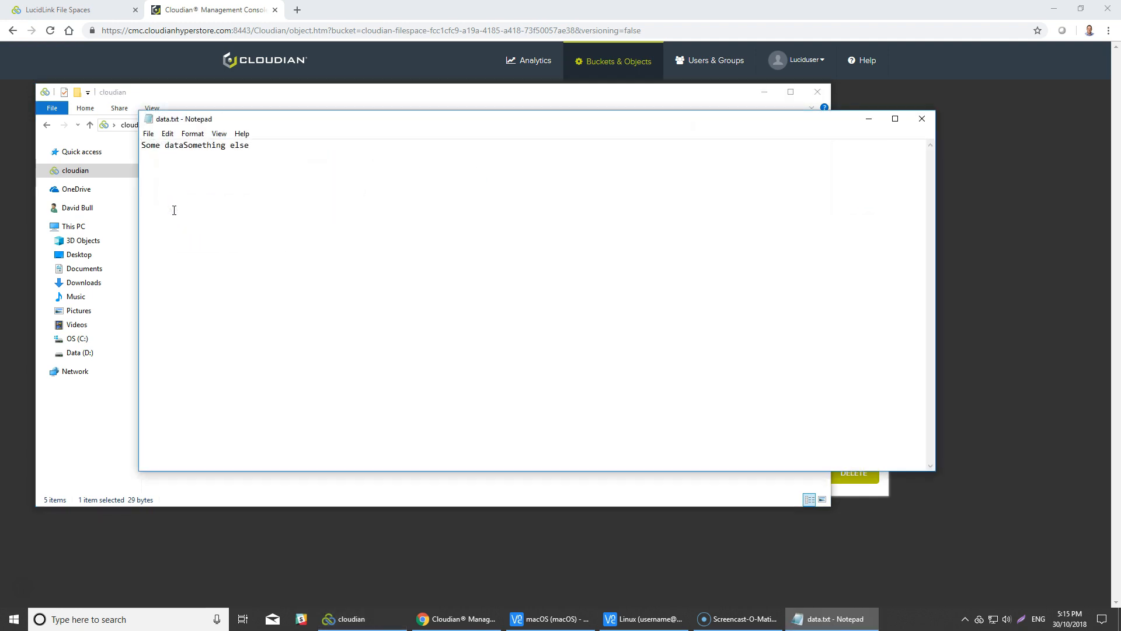
click(923, 119)
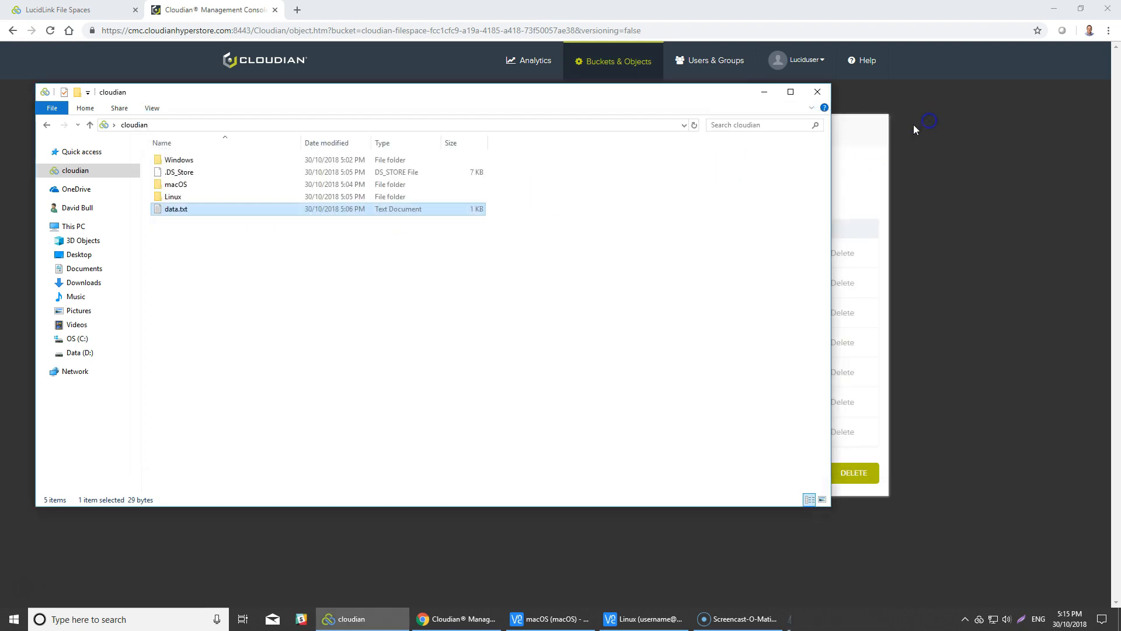
click(765, 94)
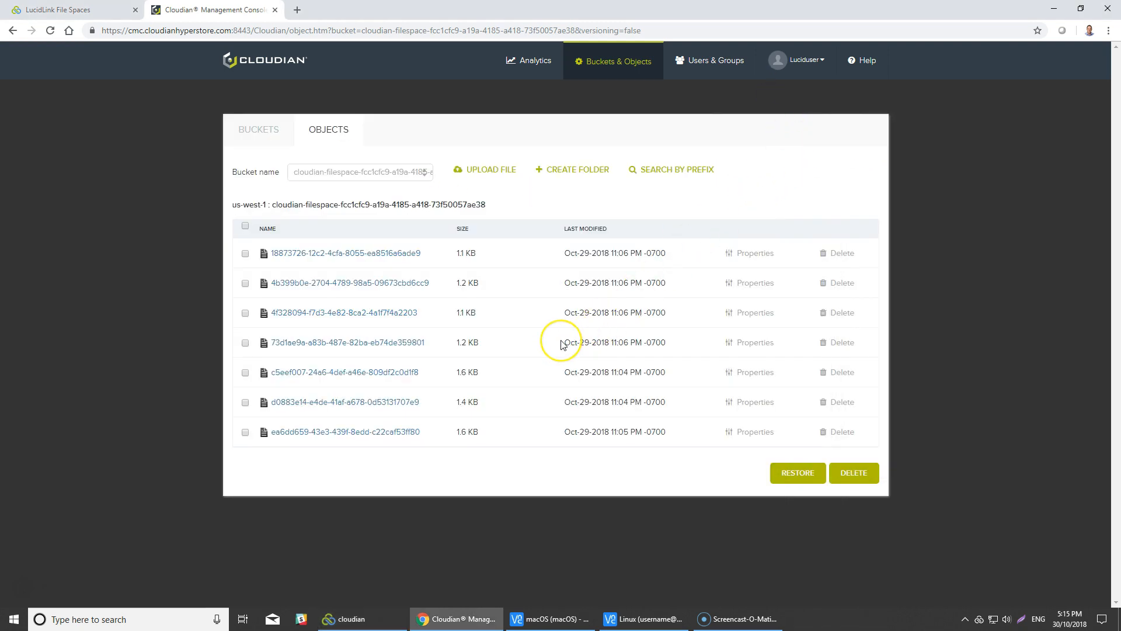